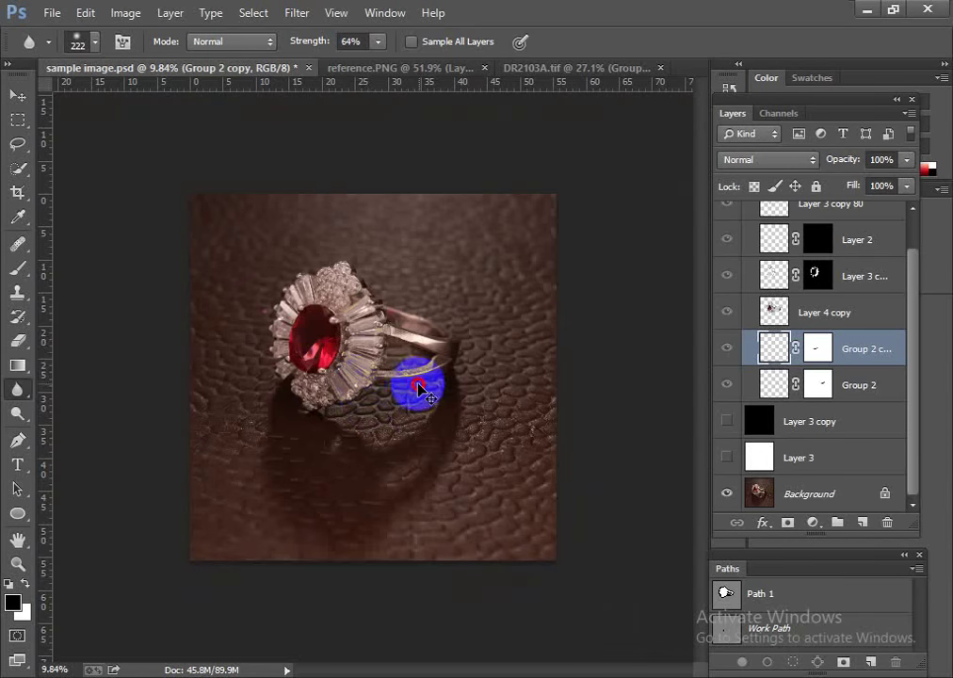
# Zoom the canvas in on the ruby ring
pyautogui.scroll(3, 374, 366)
pyautogui.scroll(-3, 453, 383)
pyautogui.scroll(2, 396, 378)
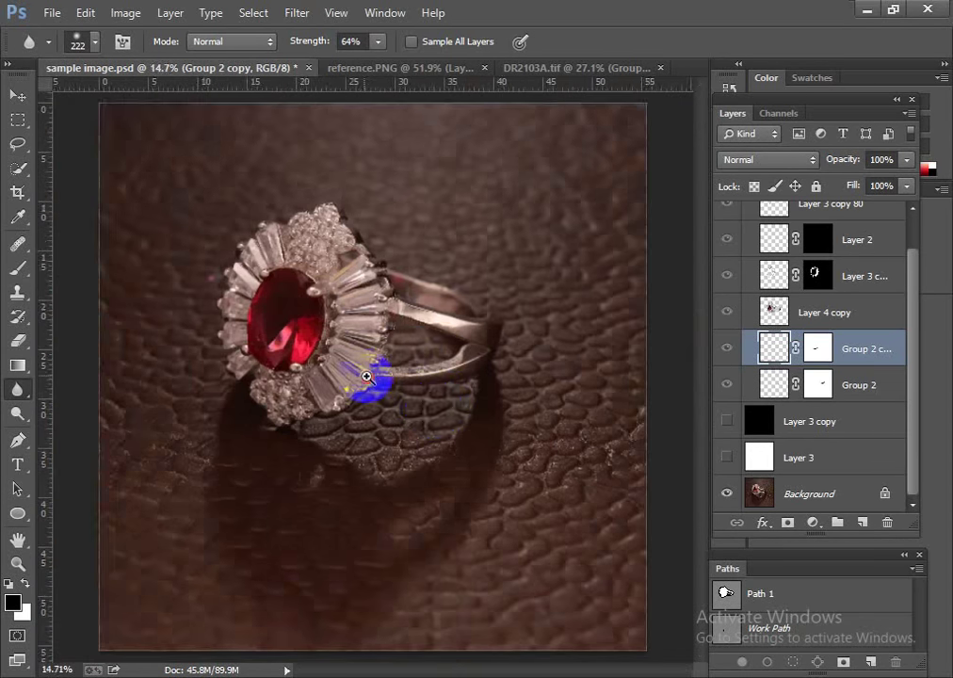
pyautogui.scroll(1, 374, 378)
pyautogui.scroll(-3, 377, 395)
pyautogui.scroll(2, 367, 395)
pyautogui.scroll(-2, 311, 377)
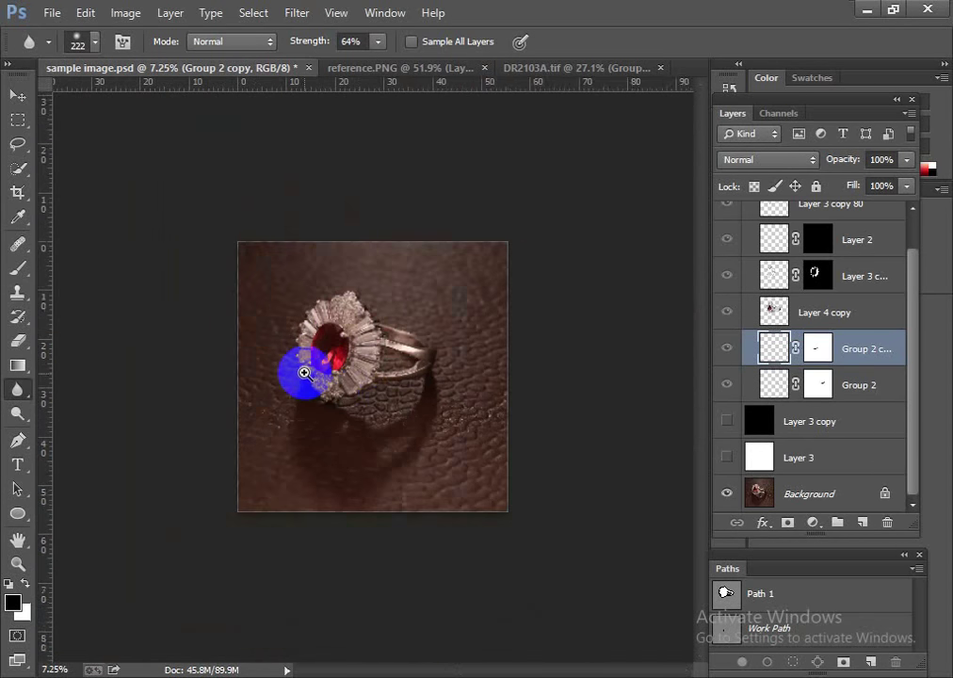
pyautogui.scroll(2, 339, 390)
pyautogui.scroll(1, 363, 400)
pyautogui.scroll(-3, 320, 391)
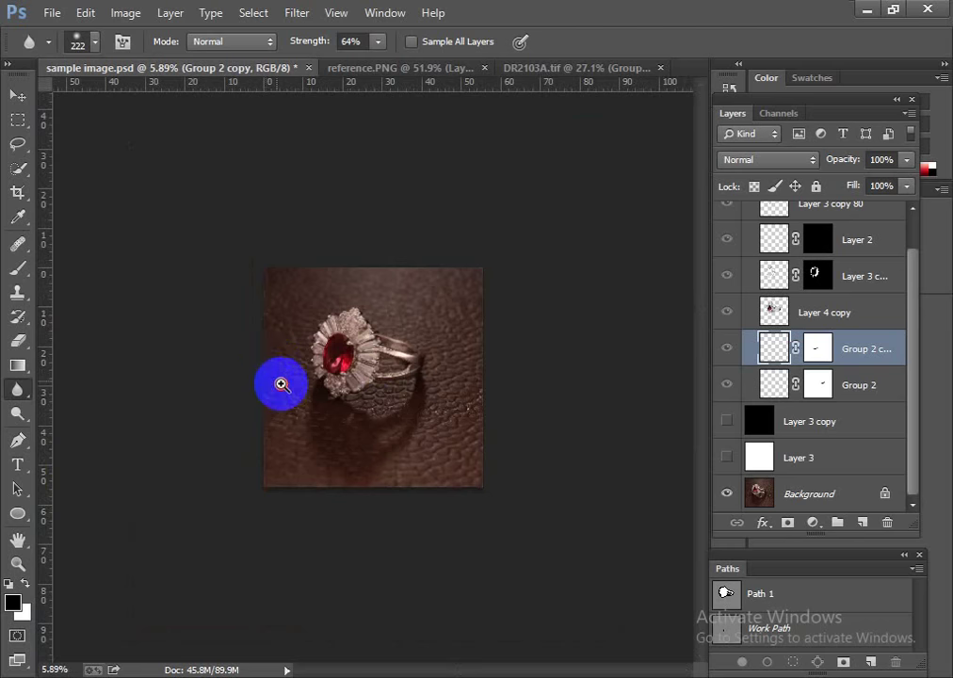
pyautogui.scroll(2, 311, 394)
pyautogui.scroll(1, 341, 403)
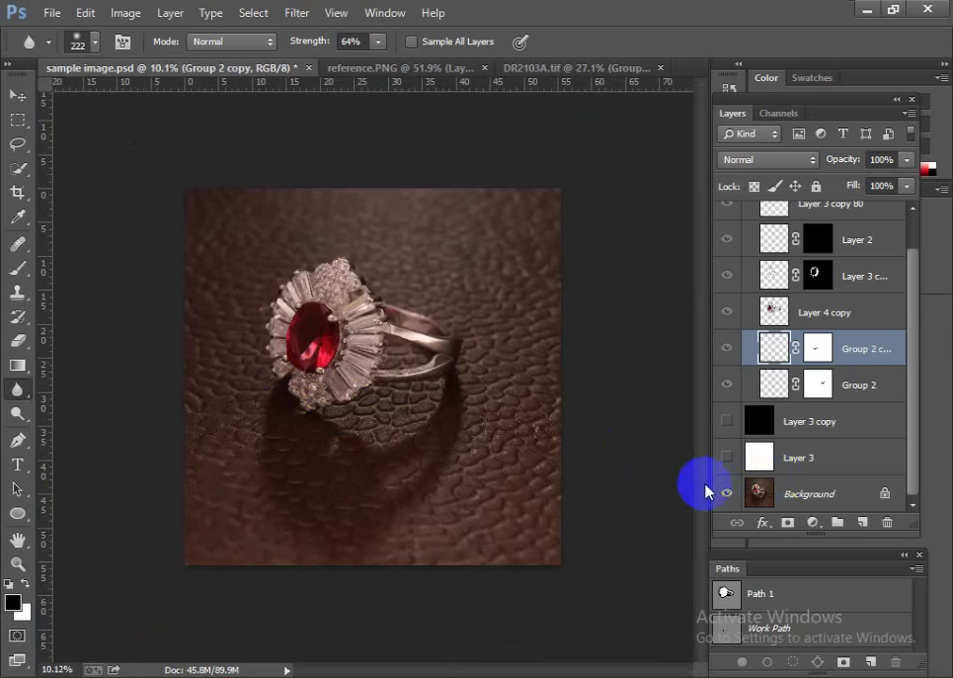
# Compare the black Layer 3 copy with the leather Background, leaving the black backdrop visible
pyautogui.click(726, 421)
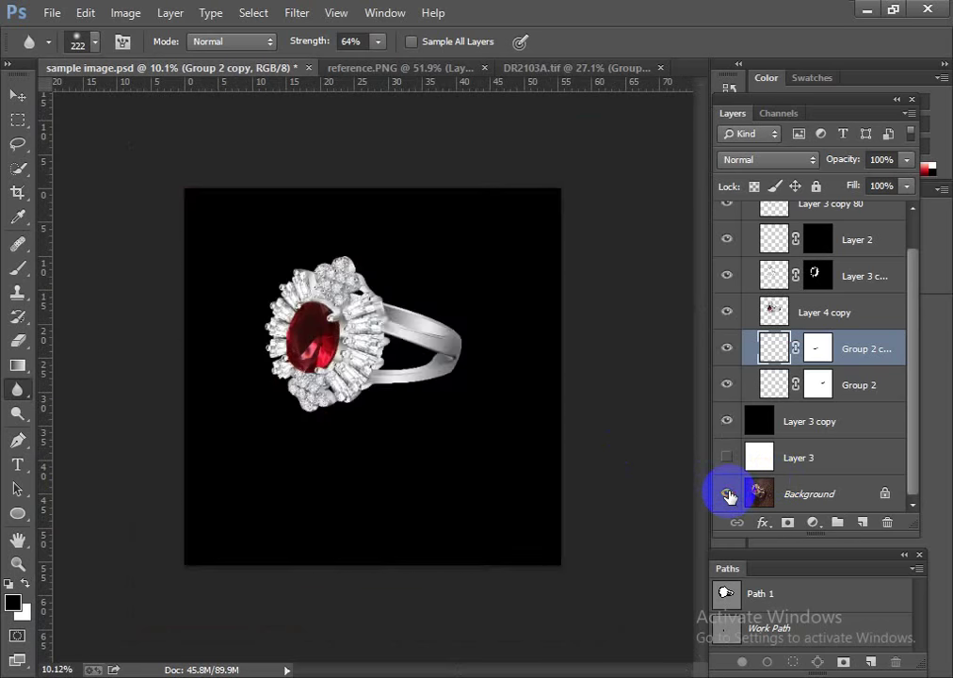
pyautogui.keyDown('alt'); pyautogui.click(726, 494); pyautogui.keyUp('alt')
pyautogui.click(723, 426)
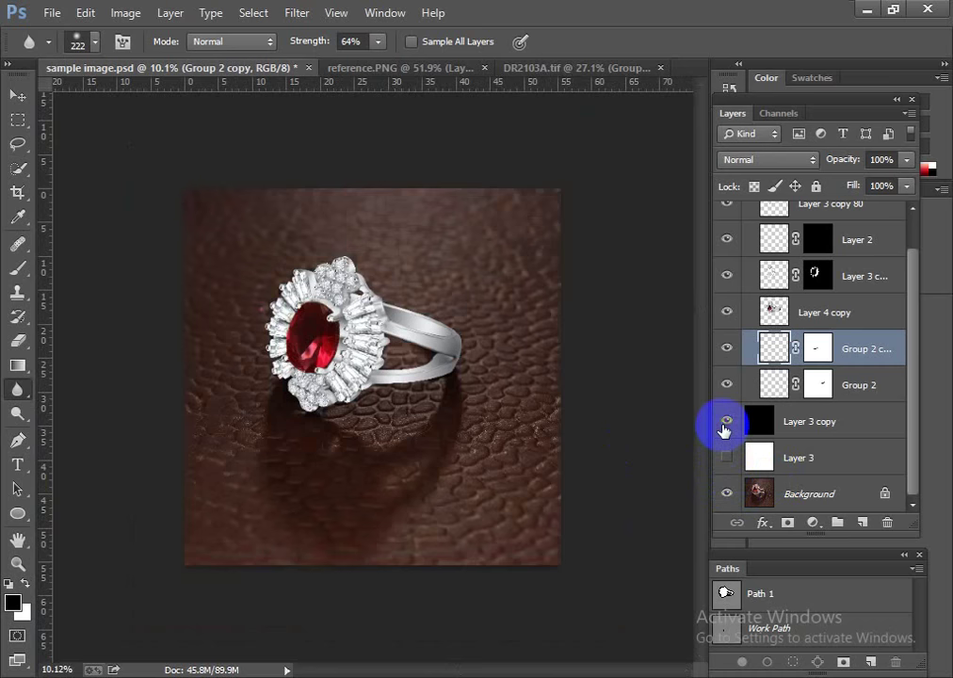
pyautogui.click(723, 426)
pyautogui.click(723, 430)
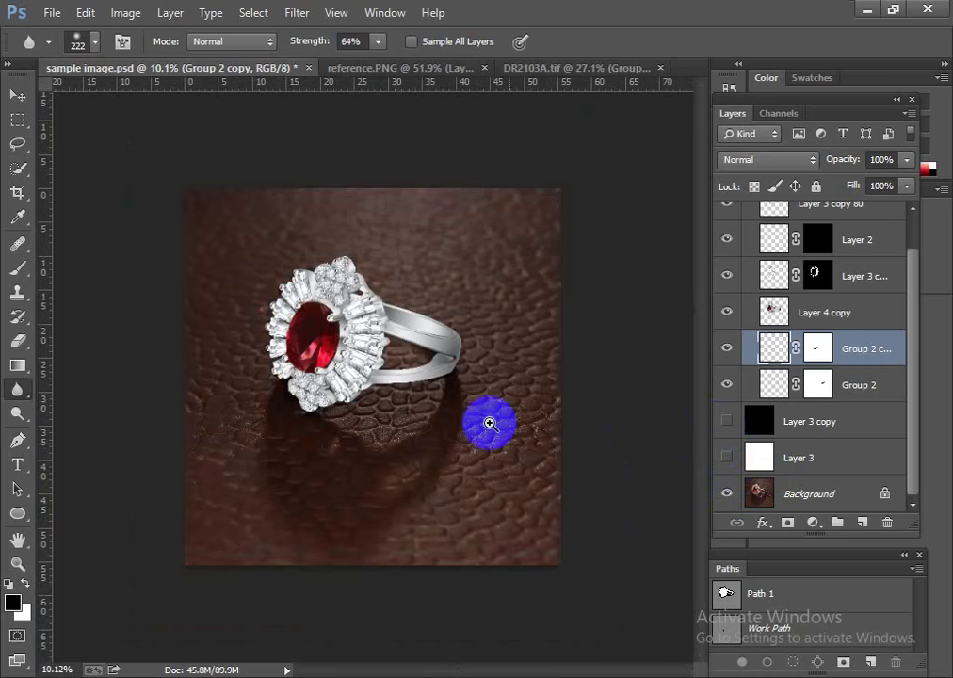
pyautogui.scroll(2, 425, 347)
pyautogui.click(726, 422)
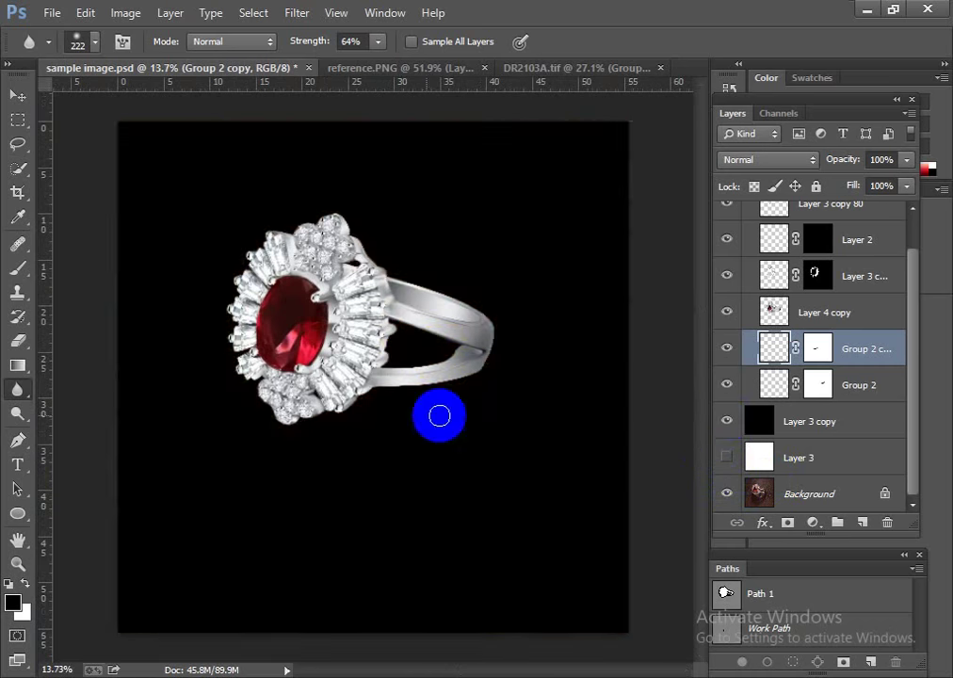
pyautogui.scroll(1, 378, 358)
pyautogui.scroll(3, 441, 404)
# On Layer 4 copy, trace a curved Pen path around the ruby-and-diamond head and load it as a selection
pyautogui.click(793, 325)
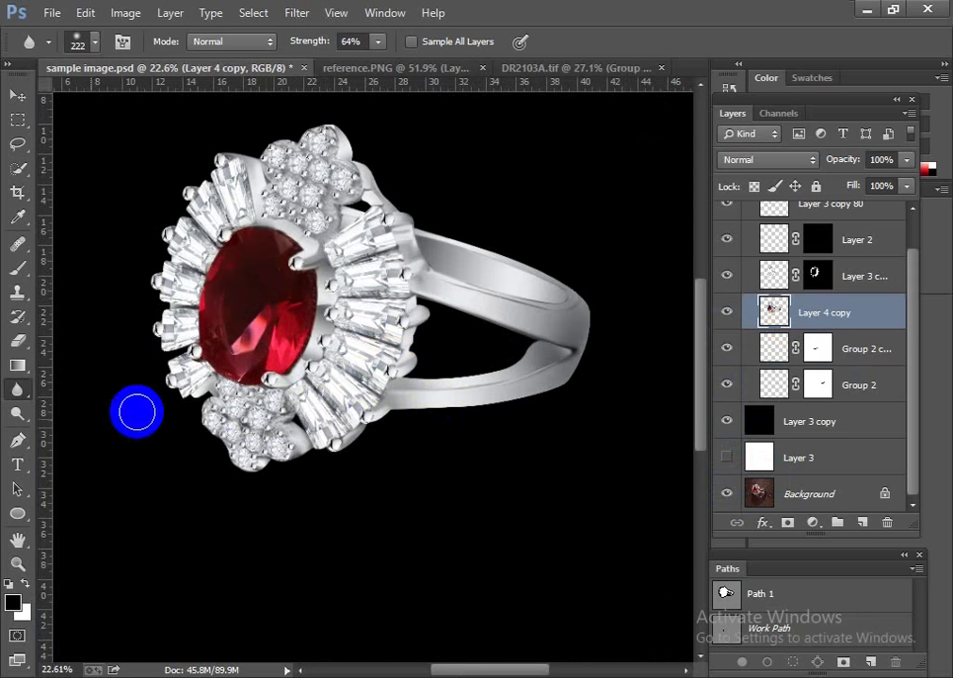
pyautogui.click(16, 439)
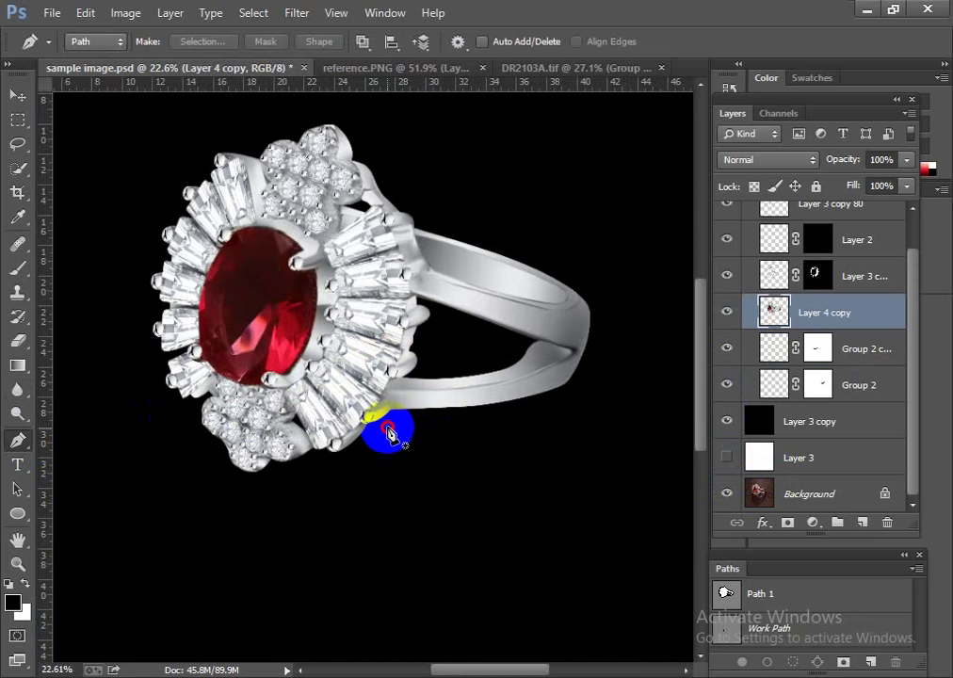
pyautogui.click(388, 428)
pyautogui.moveTo(415, 218); pyautogui.dragTo(400, 168)
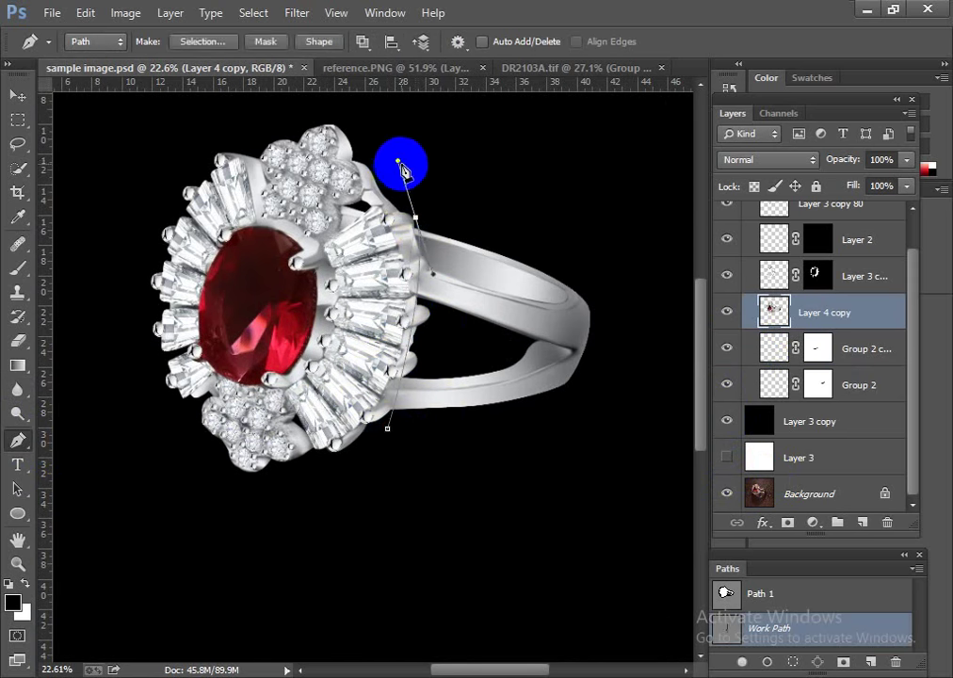
pyautogui.moveTo(324, 111); pyautogui.dragTo(344, 112)
pyautogui.click(209, 139)
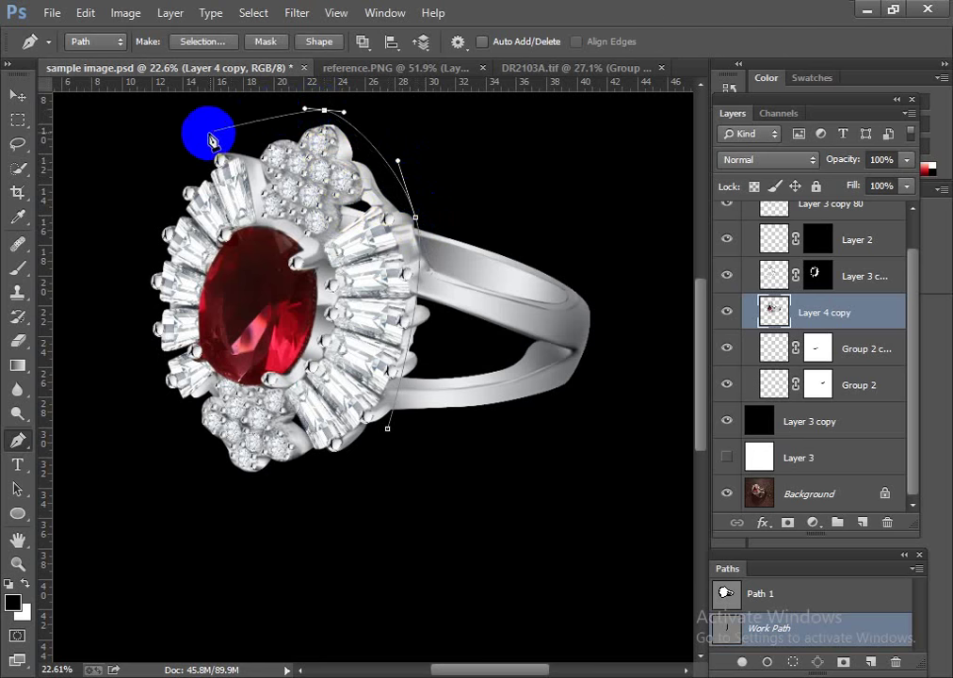
pyautogui.moveTo(156, 252); pyautogui.dragTo(185, 414)
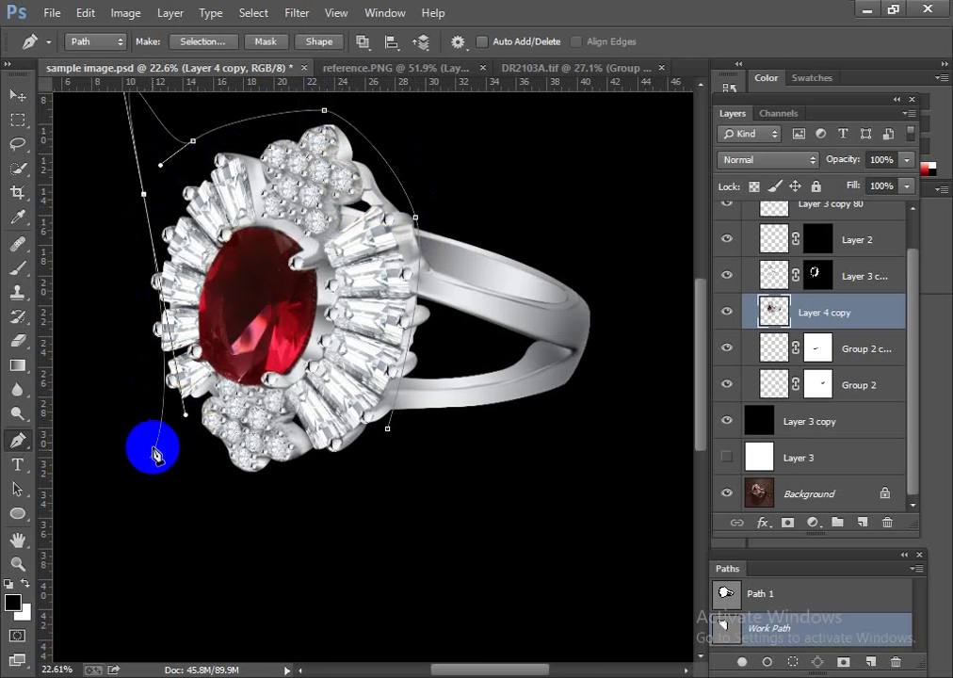
pyautogui.moveTo(155, 455)
pyautogui.mouseDown()
pyautogui.moveTo(188, 423)
pyautogui.moveTo(122, 262)
pyautogui.mouseUp()
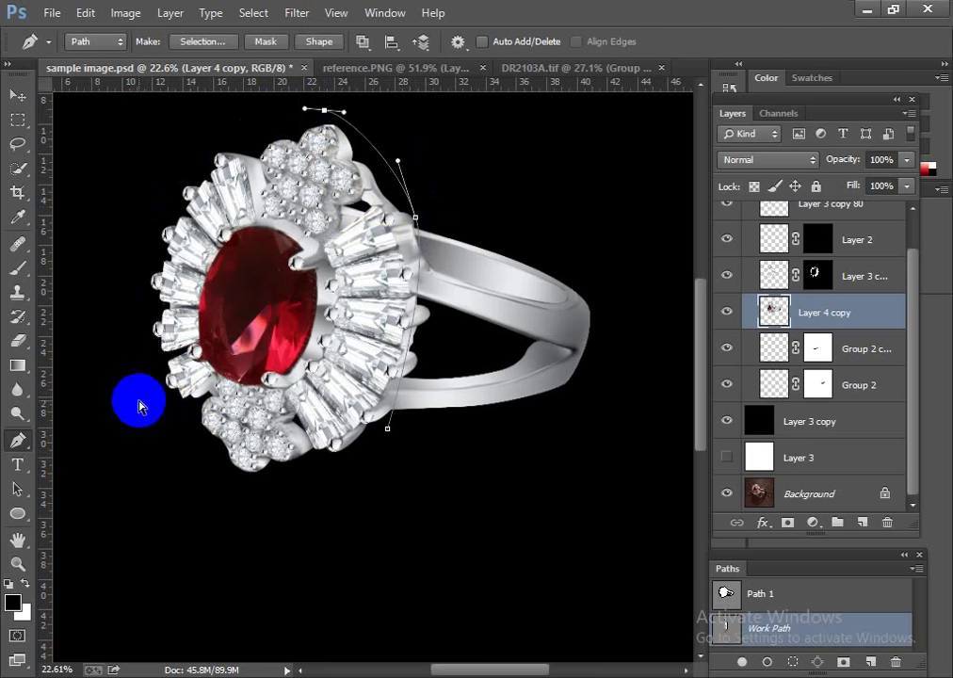
pyautogui.moveTo(161, 416)
pyautogui.mouseDown()
pyautogui.moveTo(189, 491)
pyautogui.moveTo(329, 510)
pyautogui.mouseUp()
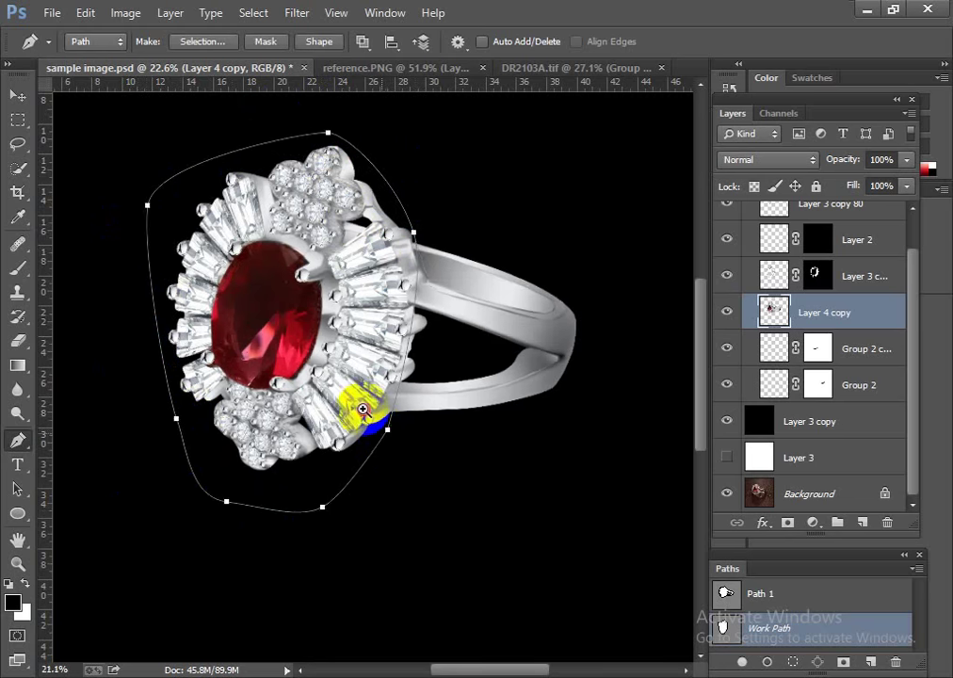
pyautogui.scroll(-3, 385, 430)
pyautogui.hotkey('ctrl', 'Return')
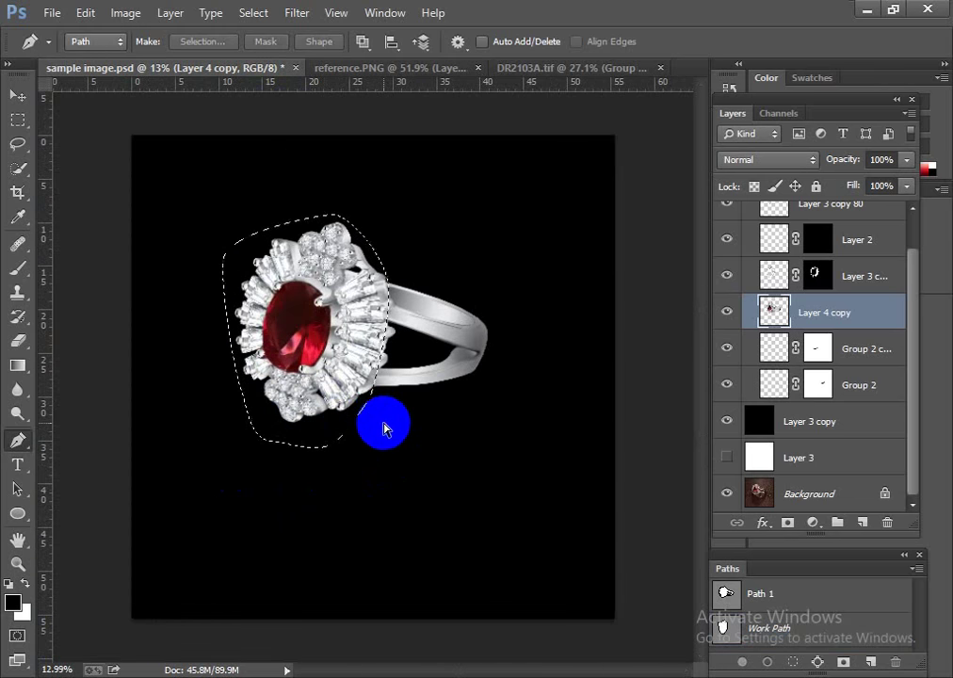
# Copy the selected ring head to a new layer, then squash, tilt and place it below the ring
pyautogui.hotkey('ctrl', 'j')
pyautogui.hotkey('ctrl', 't')
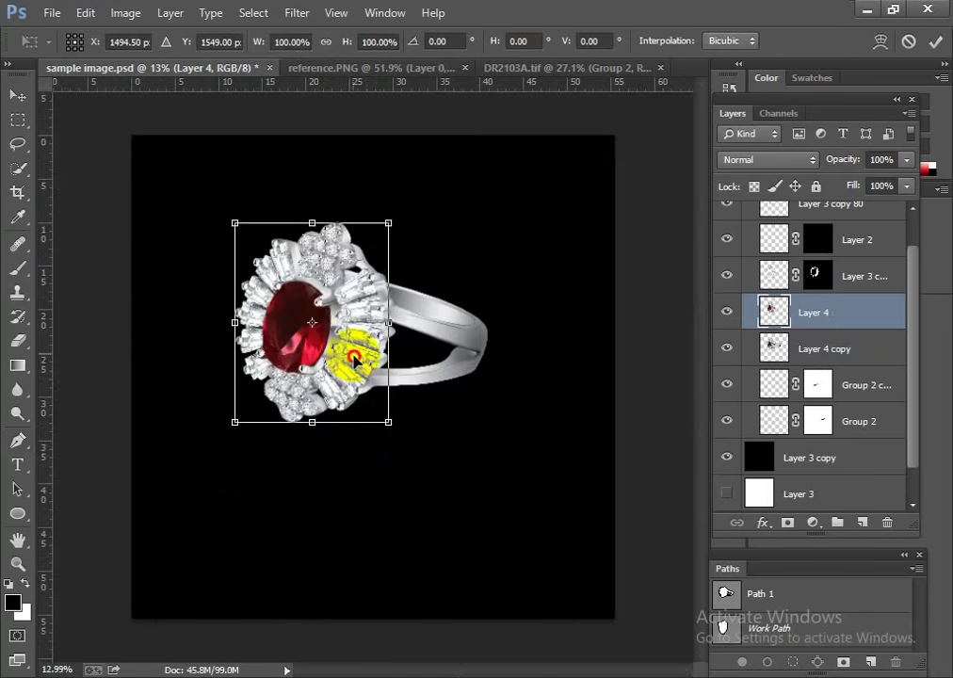
pyautogui.moveTo(348, 351)
pyautogui.mouseDown()
pyautogui.moveTo(304, 557)
pyautogui.moveTo(292, 534)
pyautogui.mouseUp()
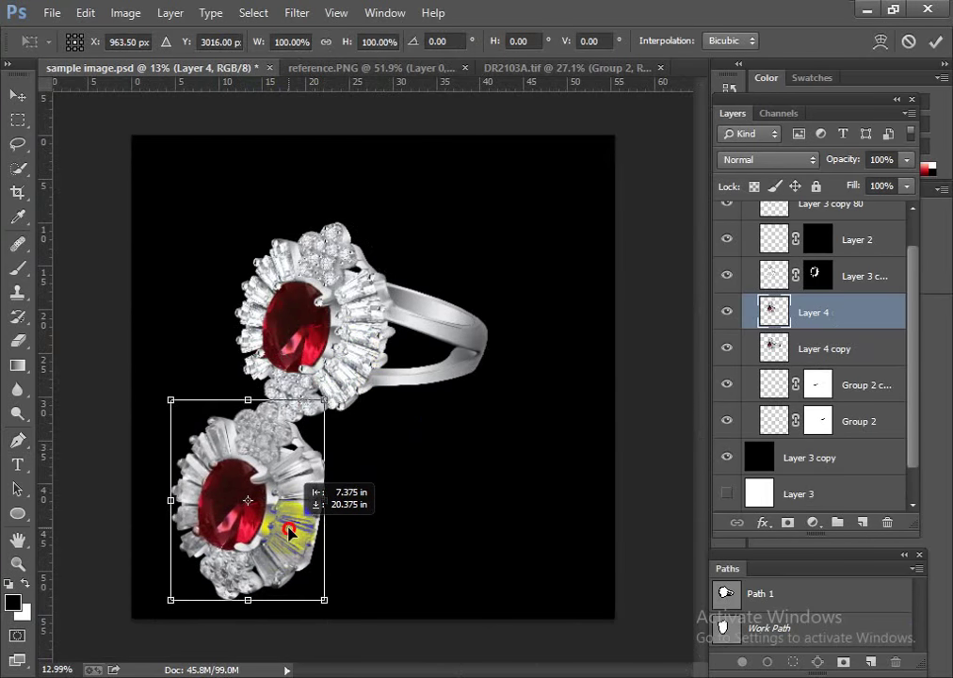
pyautogui.click(311, 514)
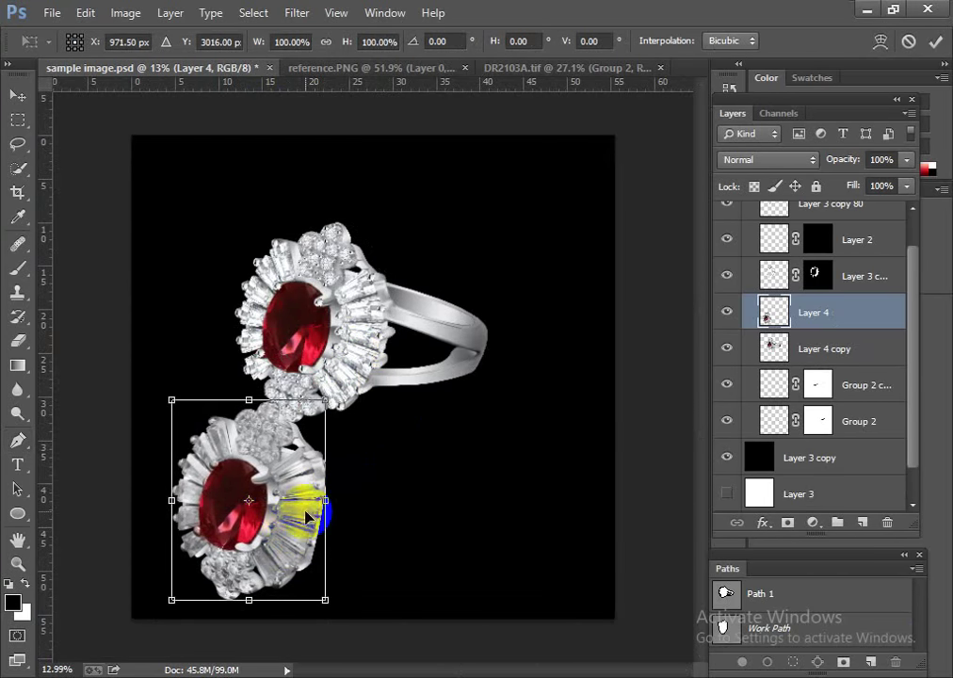
pyautogui.moveTo(252, 509); pyautogui.dragTo(247, 593)
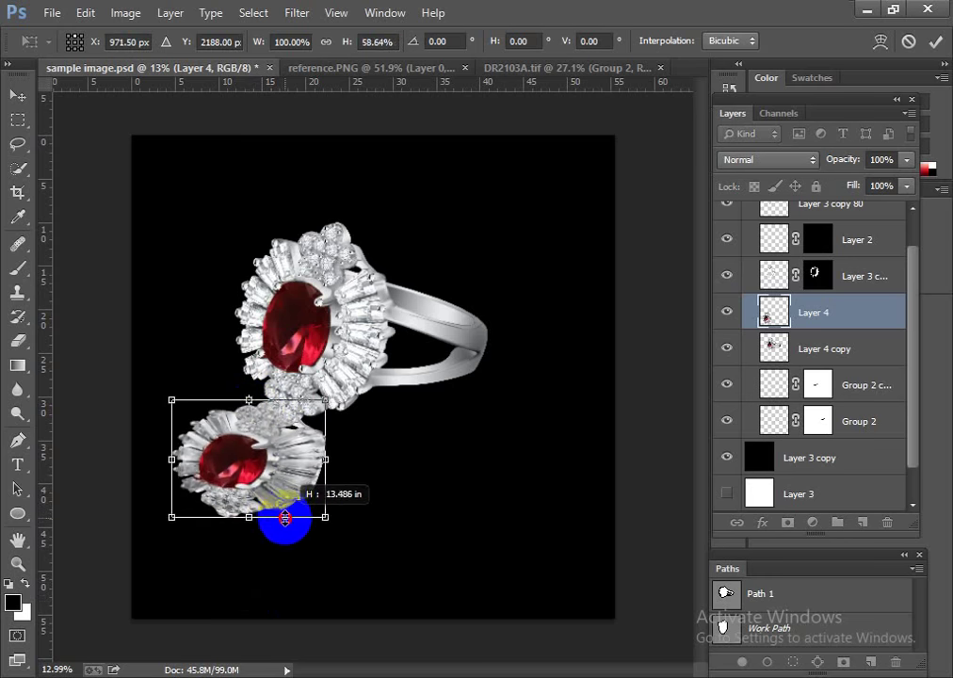
pyautogui.moveTo(248, 598)
pyautogui.mouseDown()
pyautogui.moveTo(357, 548)
pyautogui.moveTo(390, 506)
pyautogui.mouseUp()
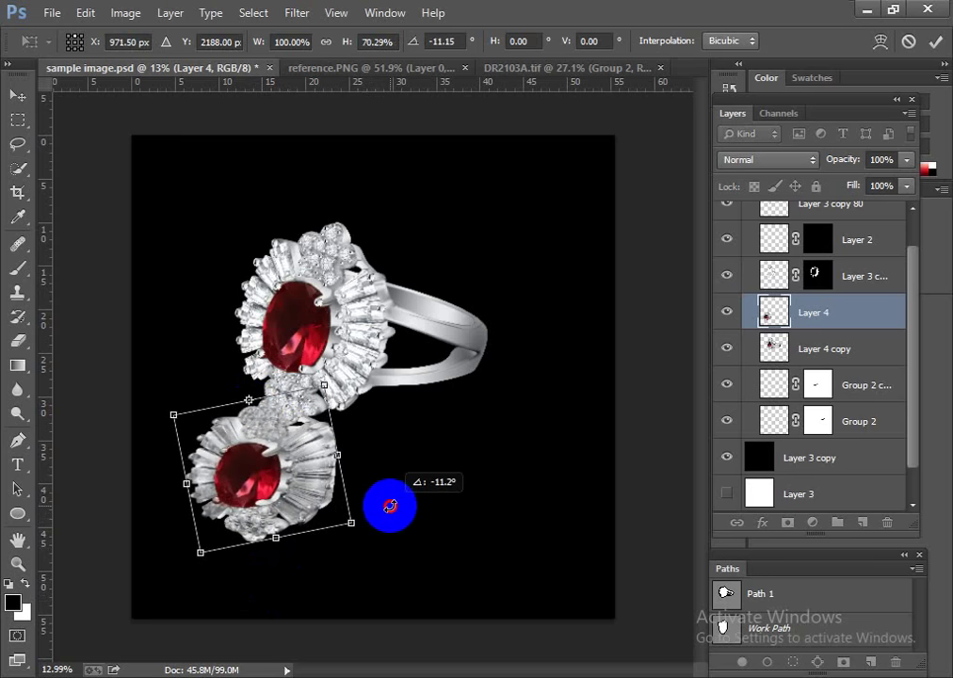
pyautogui.moveTo(304, 505); pyautogui.dragTo(314, 521)
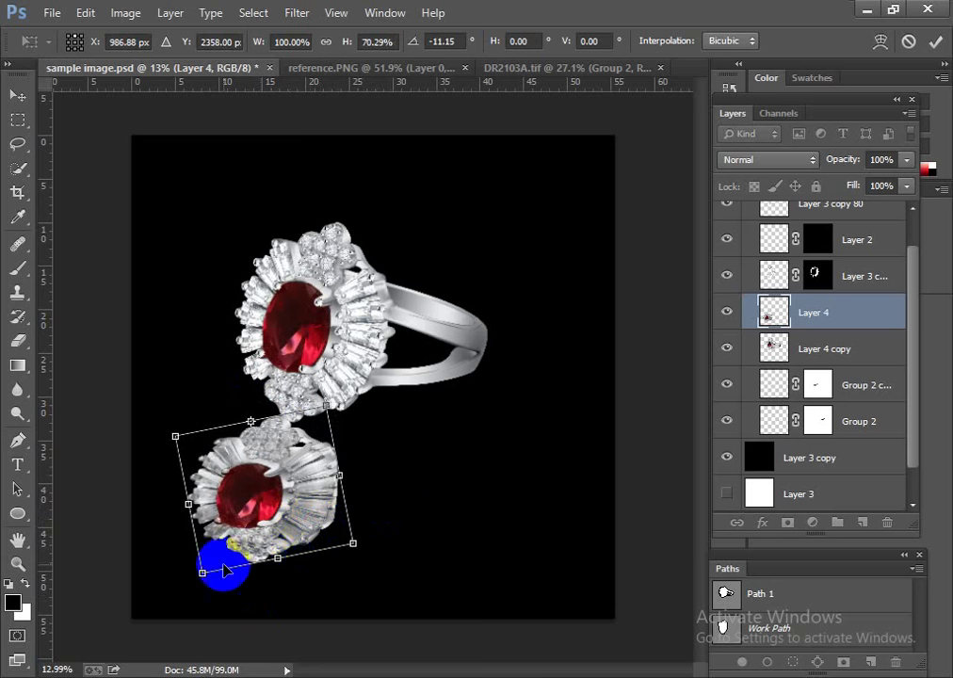
pyautogui.moveTo(278, 557); pyautogui.dragTo(274, 546)
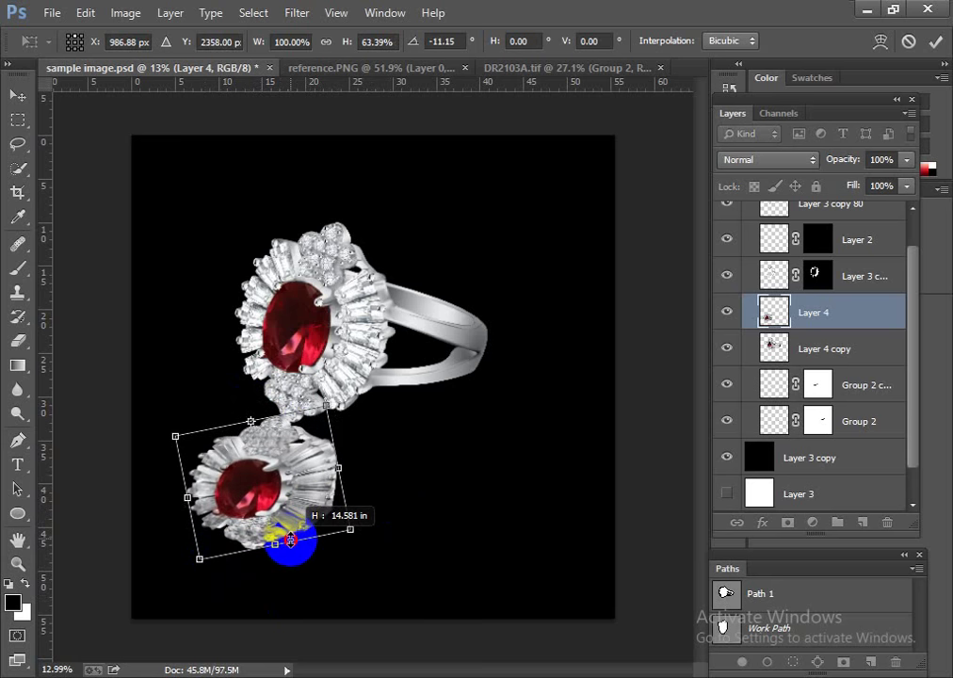
pyautogui.moveTo(209, 567); pyautogui.dragTo(224, 571)
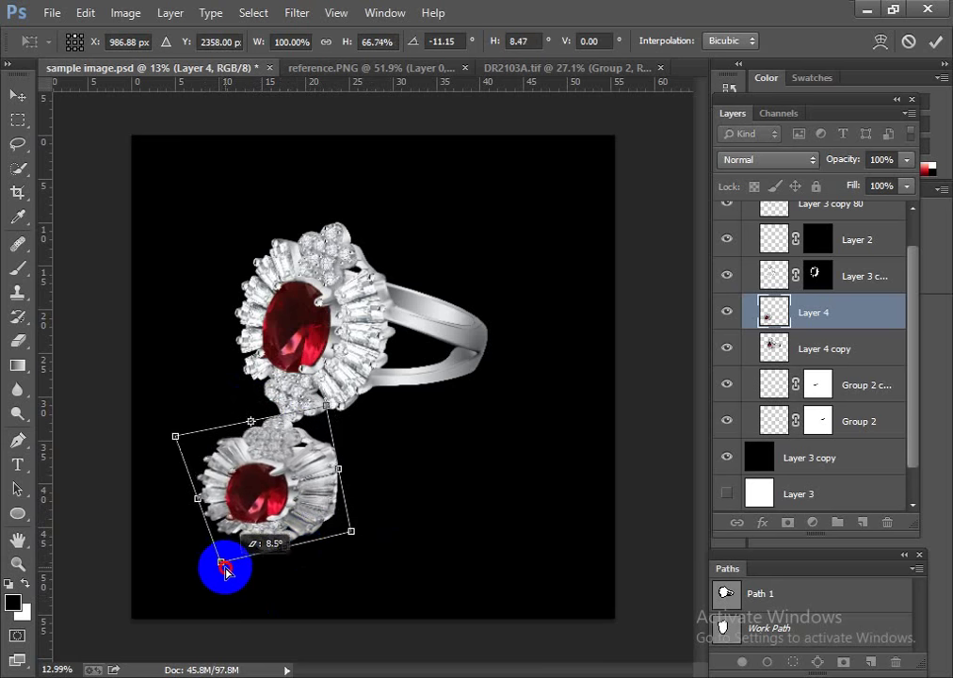
pyautogui.press('Return')
# Hide the black Layer 3 copy backdrop after toggling it to compare
pyautogui.press('p')
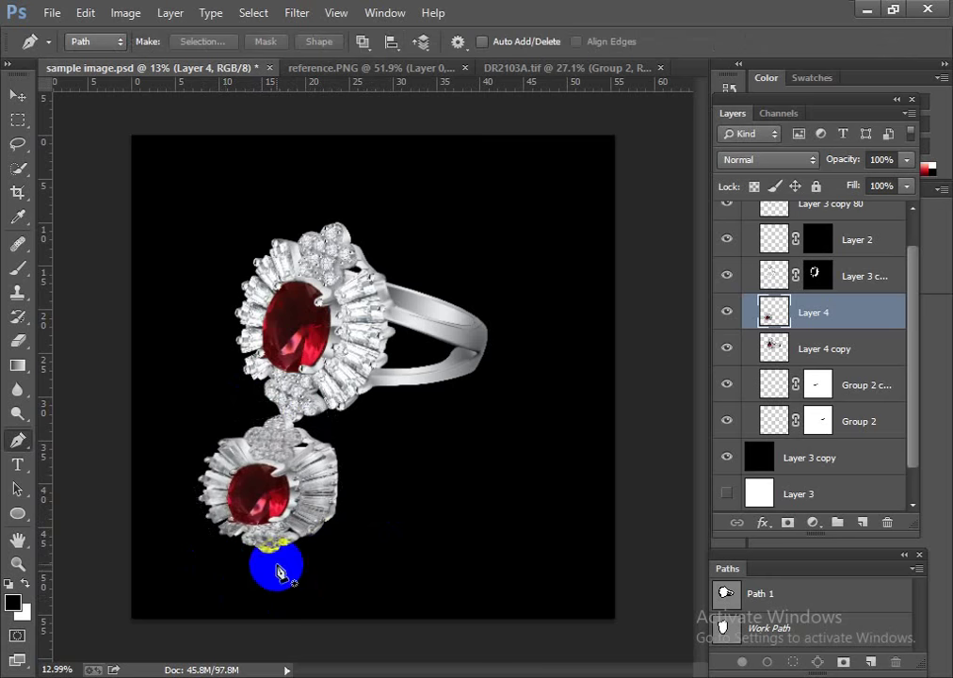
pyautogui.scroll(-1, 385, 501)
pyautogui.scroll(-1, 385, 501)
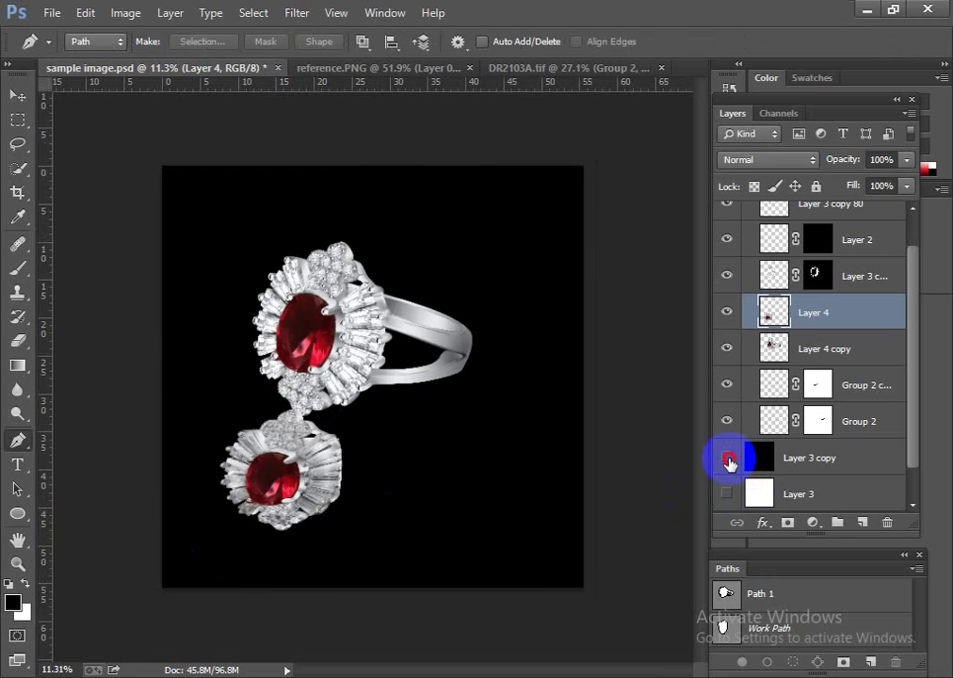
pyautogui.click(727, 458)
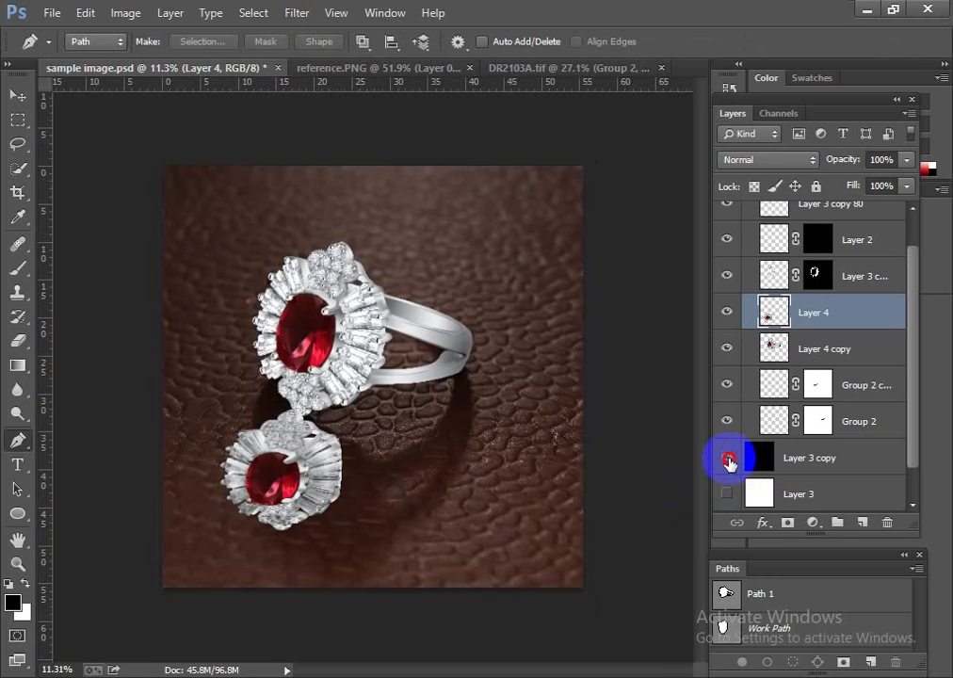
pyautogui.click(727, 459)
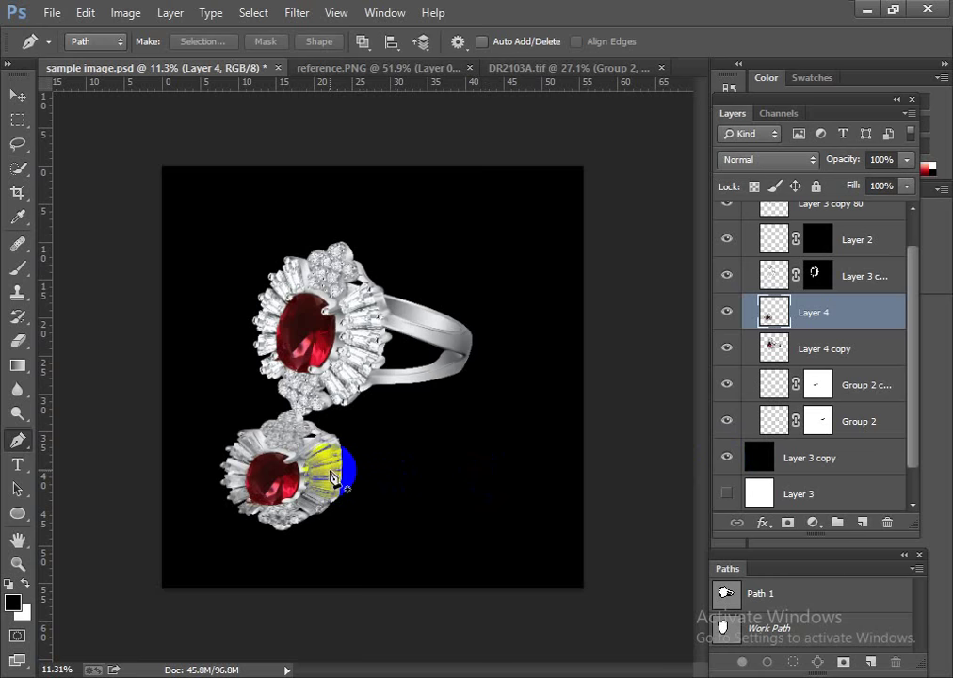
pyautogui.click(726, 458)
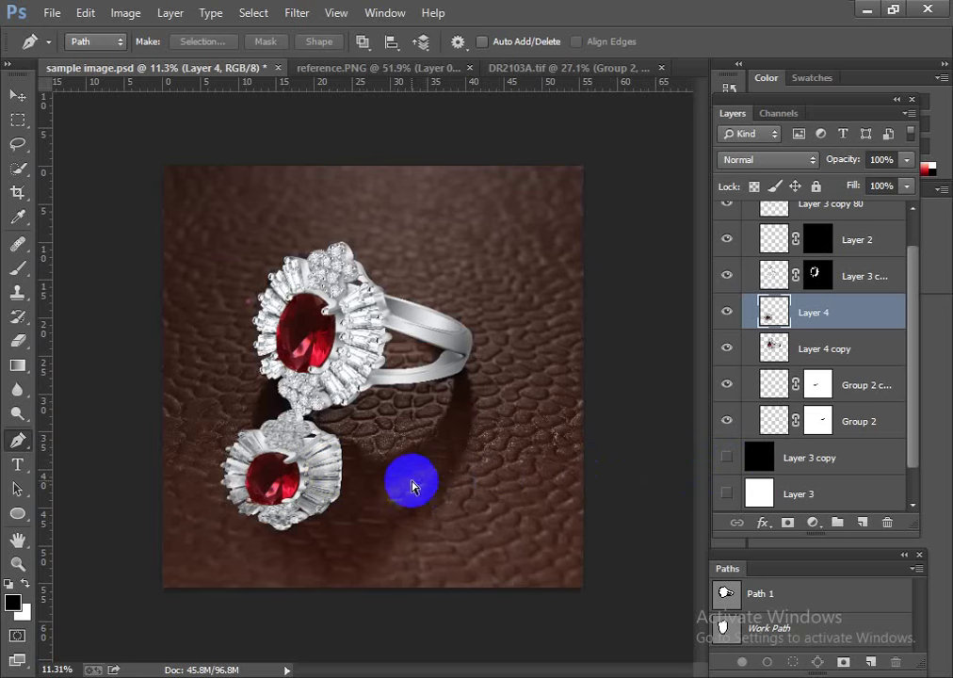
# Stretch and slant the lower ring head downward with a free transform
pyautogui.hotkey('ctrl', 't')
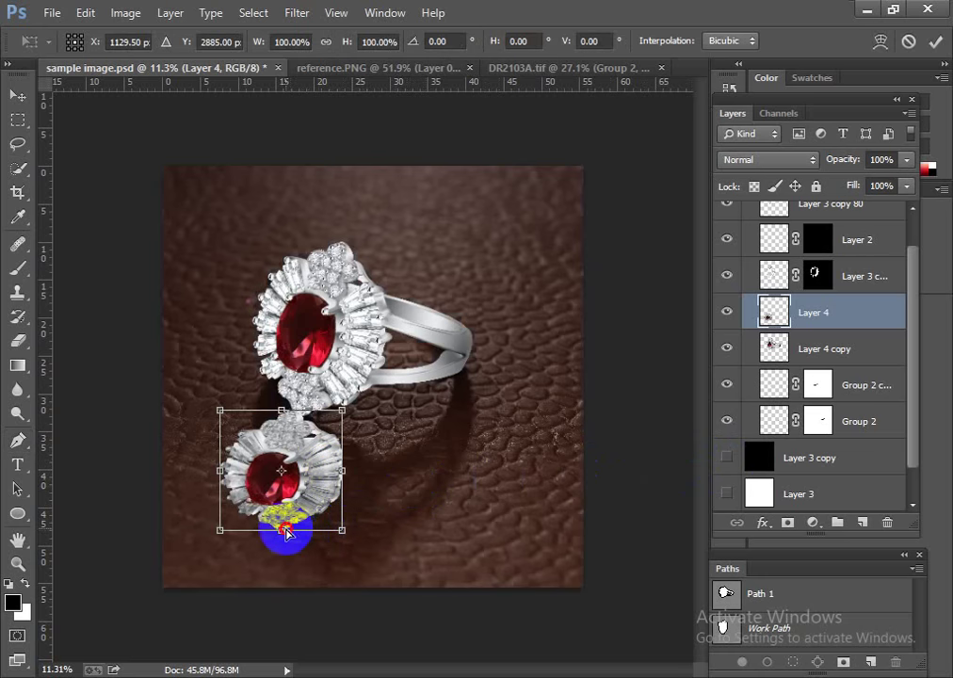
pyautogui.moveTo(287, 532)
pyautogui.mouseDown()
pyautogui.moveTo(329, 570)
pyautogui.moveTo(316, 477)
pyautogui.moveTo(366, 461)
pyautogui.moveTo(385, 487)
pyautogui.moveTo(356, 518)
pyautogui.moveTo(379, 498)
pyautogui.mouseUp()
pyautogui.press('Return')
pyautogui.press('p')
# Stretch the lower ring head further downward, then begin a Pen outline on the ring band
pyautogui.hotkey('ctrl', 't')
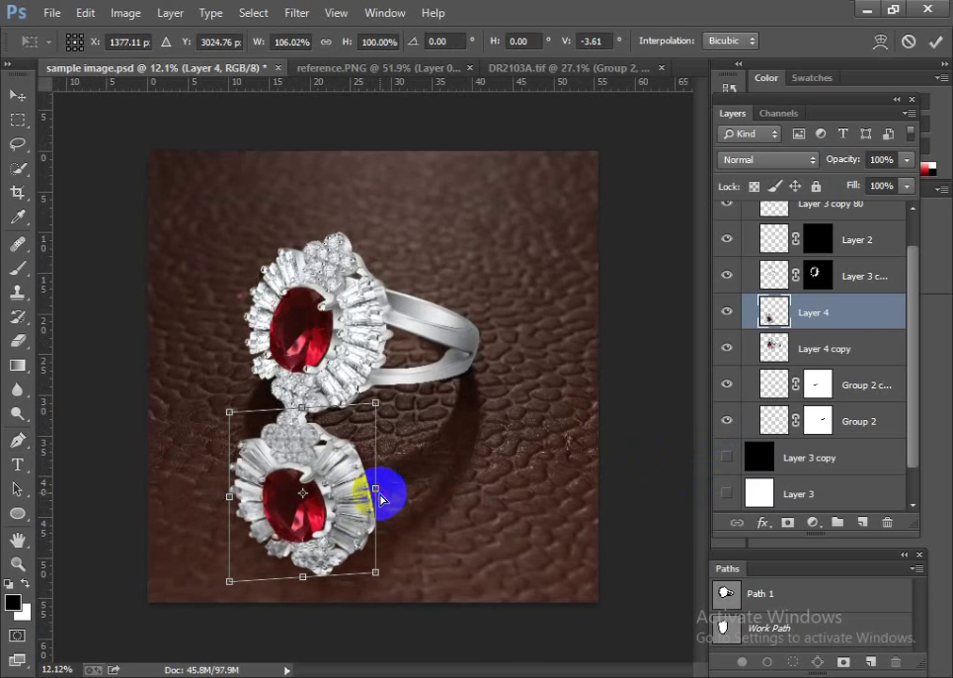
pyautogui.moveTo(381, 576); pyautogui.dragTo(382, 602)
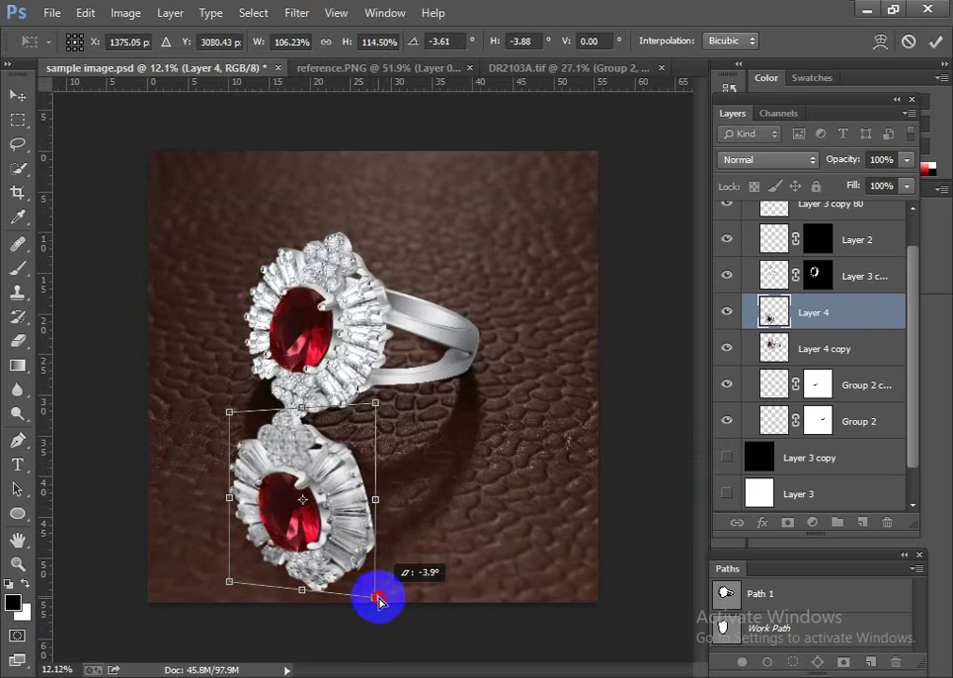
pyautogui.press('Return')
pyautogui.press('p')
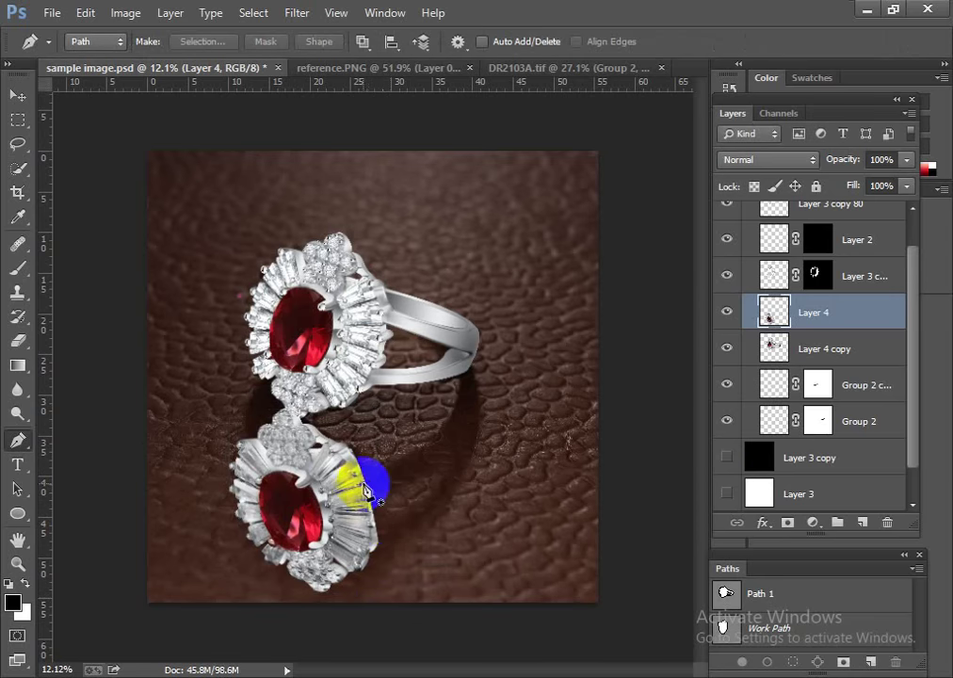
pyautogui.moveTo(378, 439); pyautogui.dragTo(431, 395)
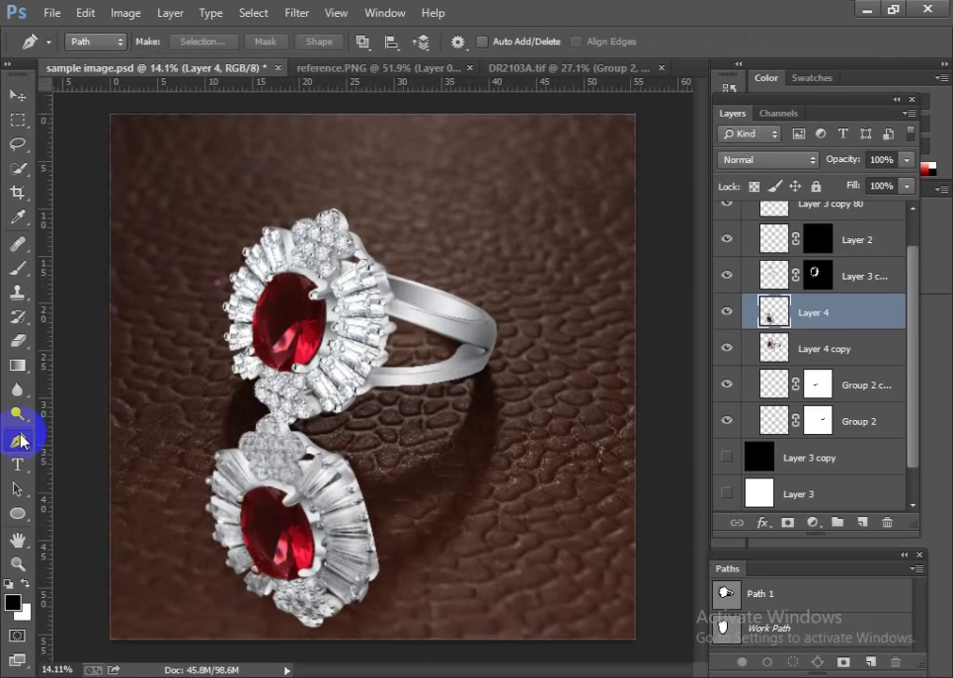
pyautogui.click(368, 396)
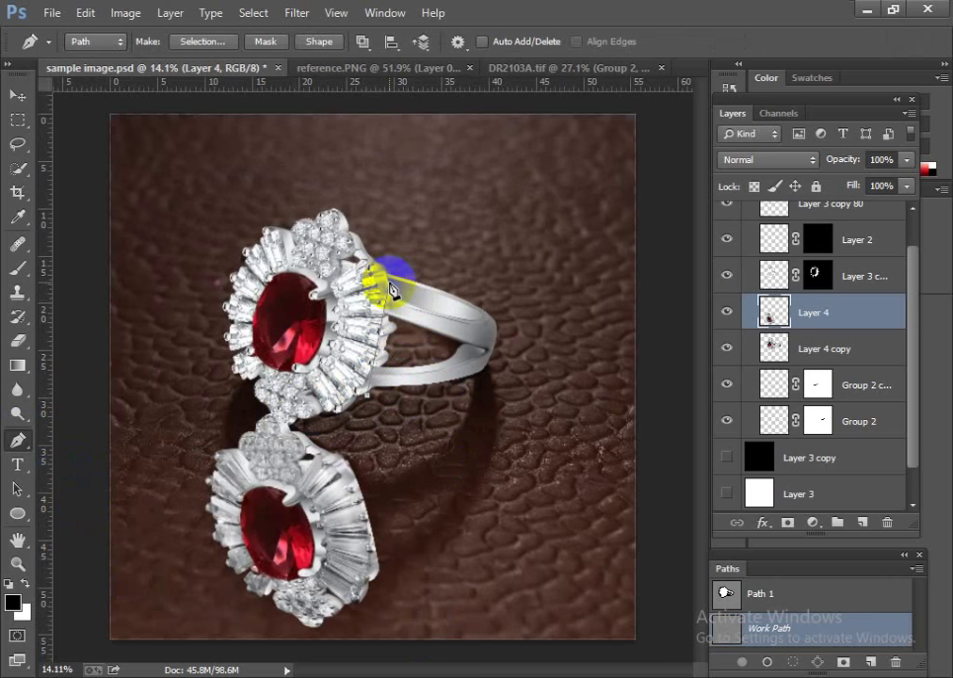
# Finish the Pen outline around the ring band and load it as a selection
pyautogui.moveTo(389, 264); pyautogui.dragTo(467, 270)
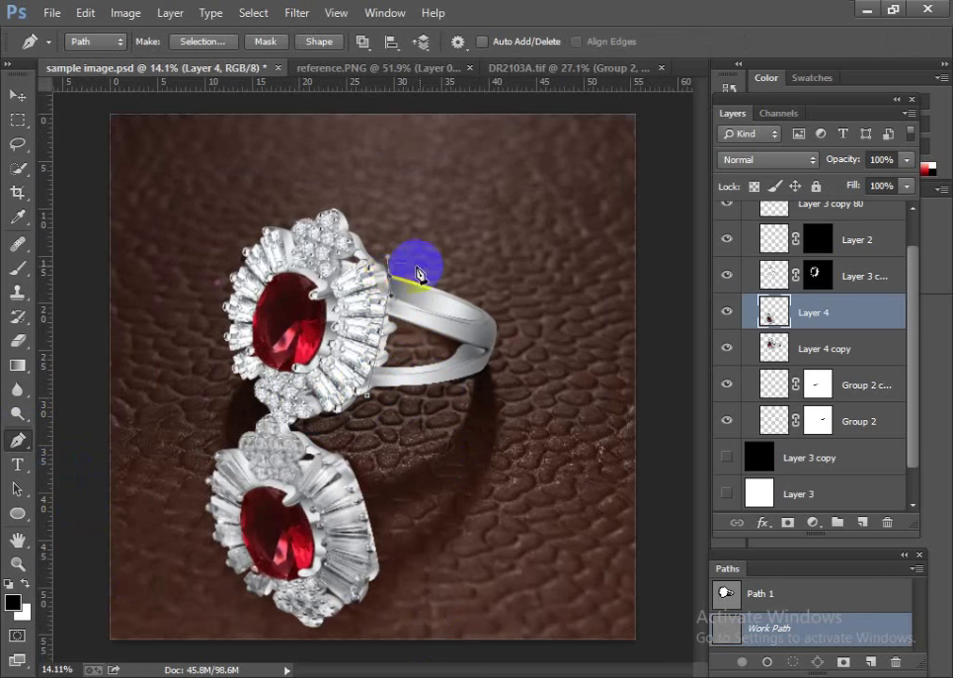
pyautogui.moveTo(536, 328)
pyautogui.mouseDown()
pyautogui.moveTo(530, 383)
pyautogui.moveTo(467, 424)
pyautogui.mouseUp()
pyautogui.click(369, 407)
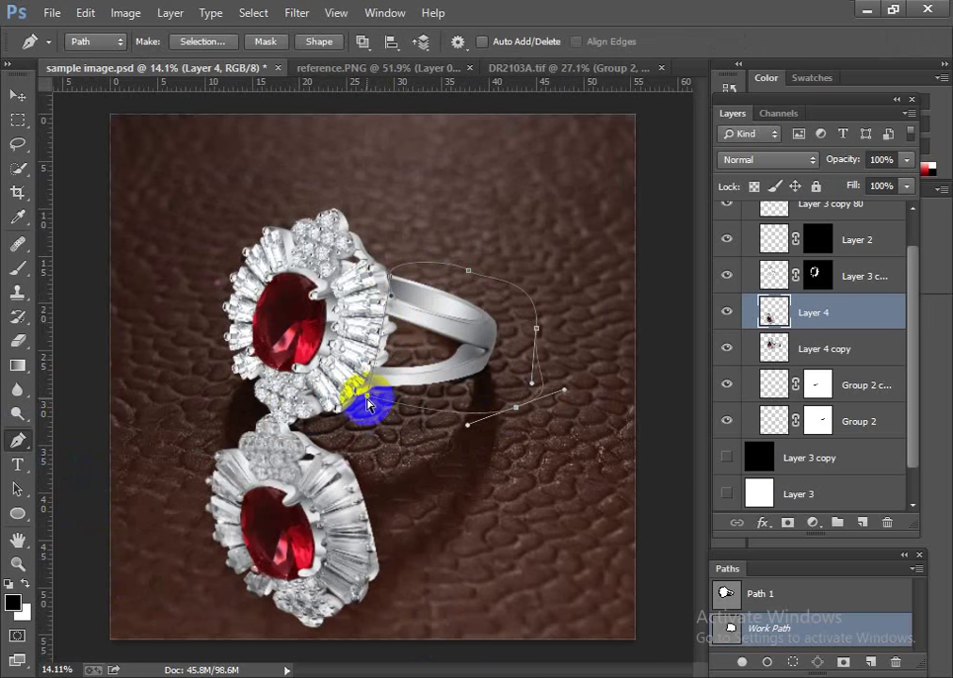
pyautogui.hotkey('ctrl', 'Return')
# Copy the band from Layer 4 copy to a new Layer 5 and move Layer 4 copy above Layer 4
pyautogui.click(824, 350)
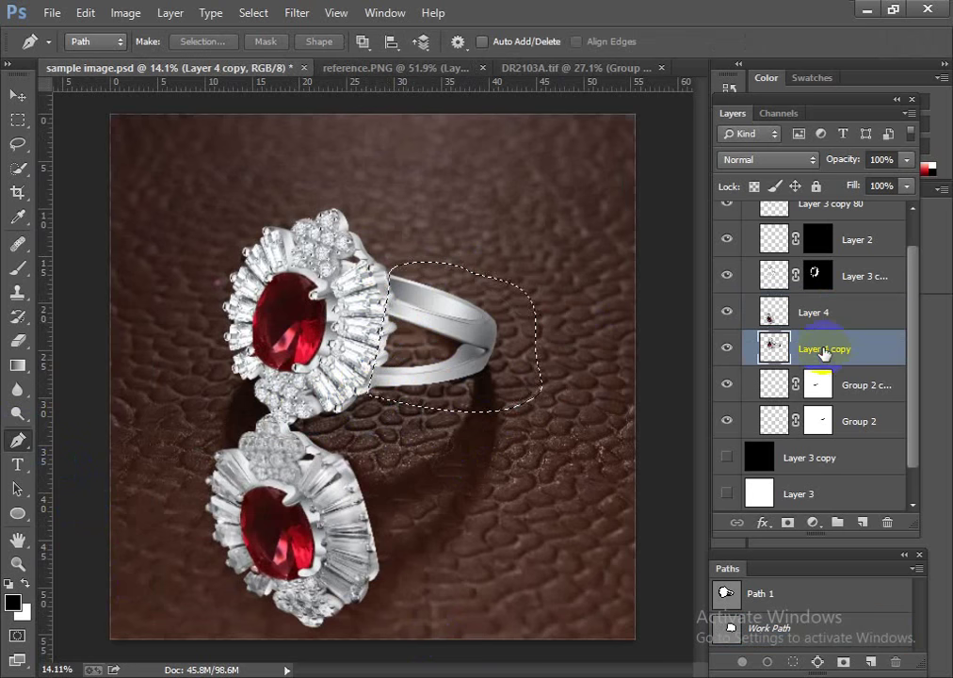
pyautogui.hotkey('ctrl', 'j')
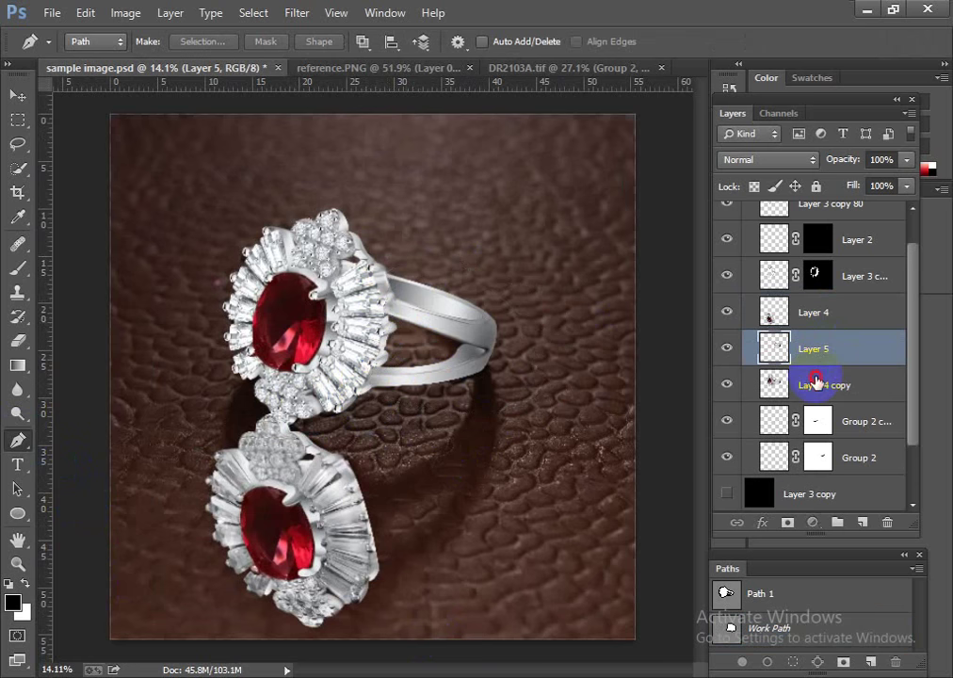
pyautogui.moveTo(815, 381); pyautogui.dragTo(823, 308)
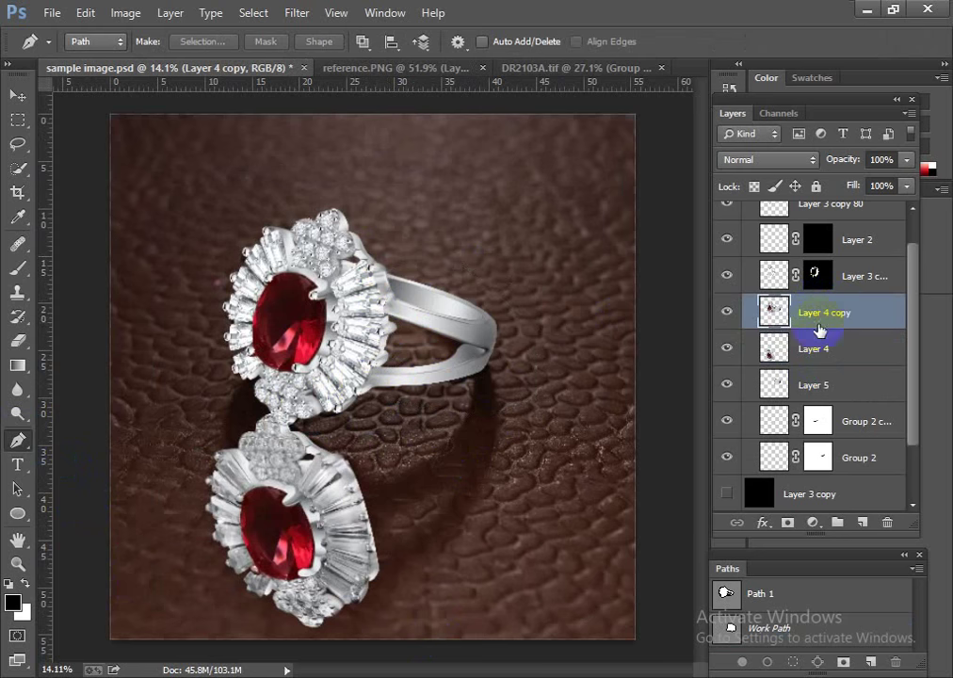
pyautogui.click(806, 386)
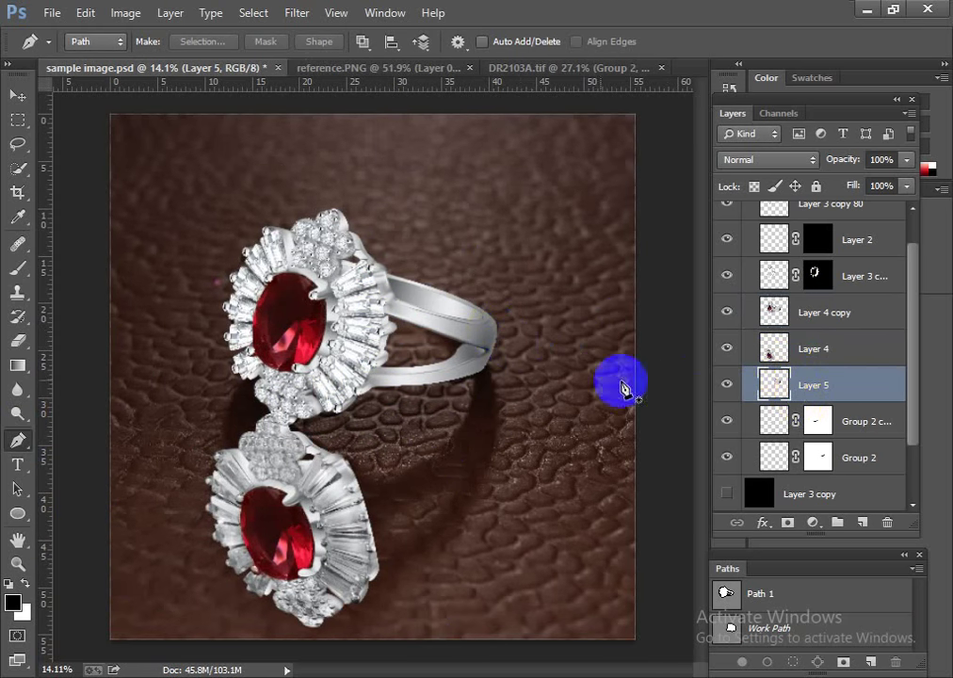
# Move the Layer 5 band copy down and skew its corners toward the lower ruby head
pyautogui.hotkey('ctrl', 'alt', 't')
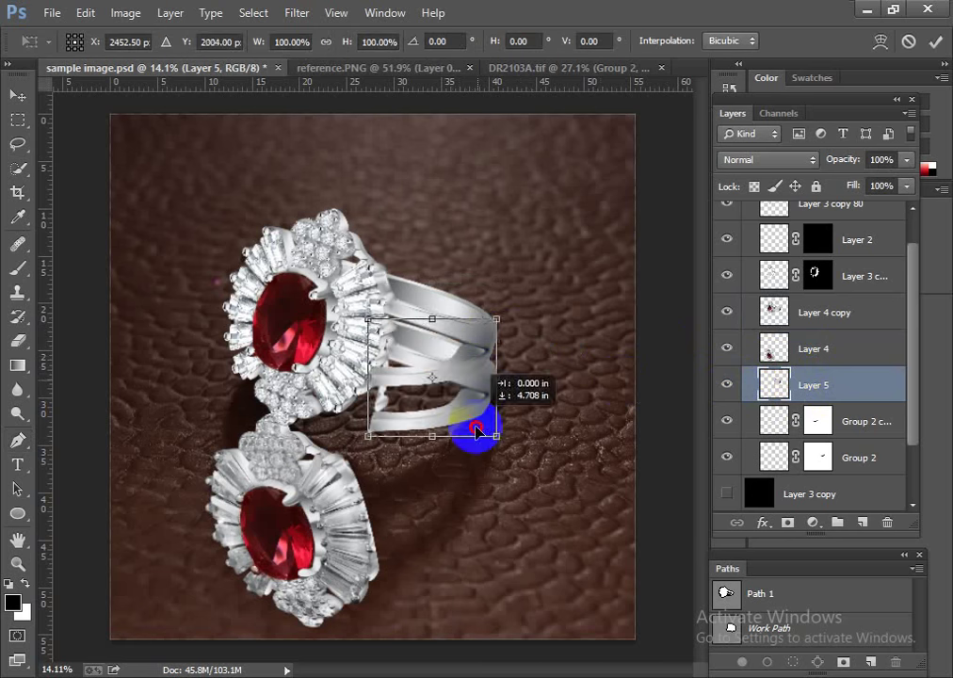
pyautogui.moveTo(452, 370)
pyautogui.mouseDown()
pyautogui.moveTo(478, 463)
pyautogui.moveTo(559, 378)
pyautogui.mouseUp()
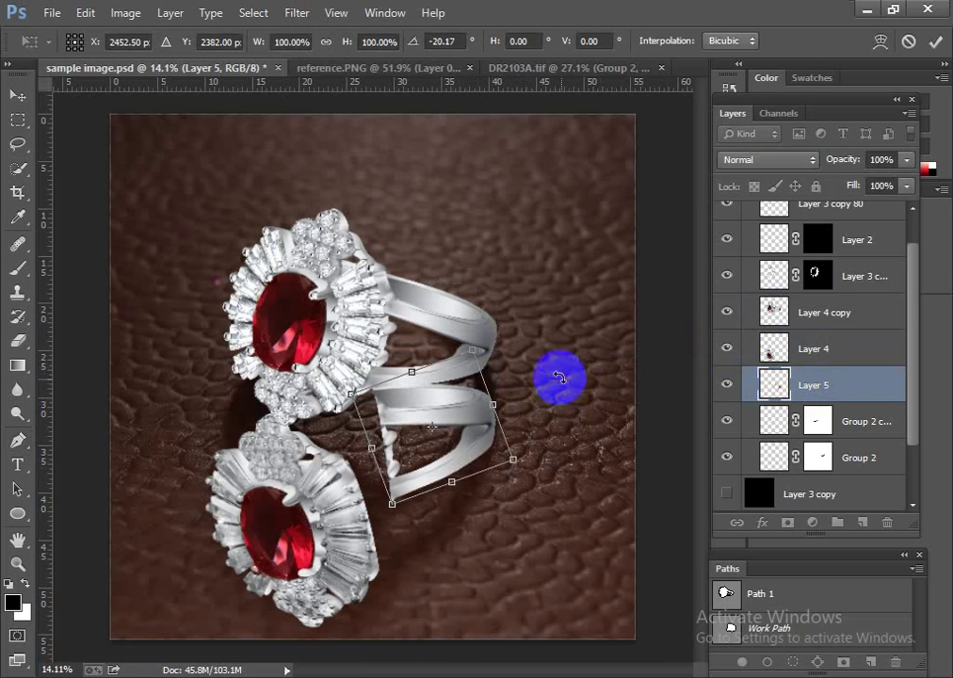
pyautogui.moveTo(473, 356); pyautogui.dragTo(471, 320)
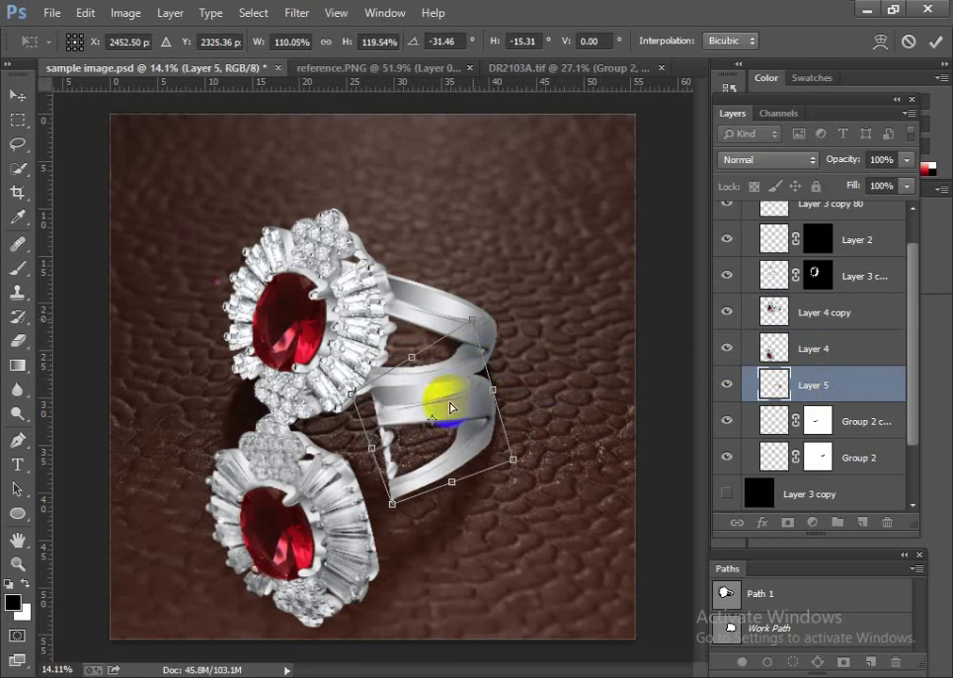
pyautogui.moveTo(378, 455); pyautogui.dragTo(352, 534)
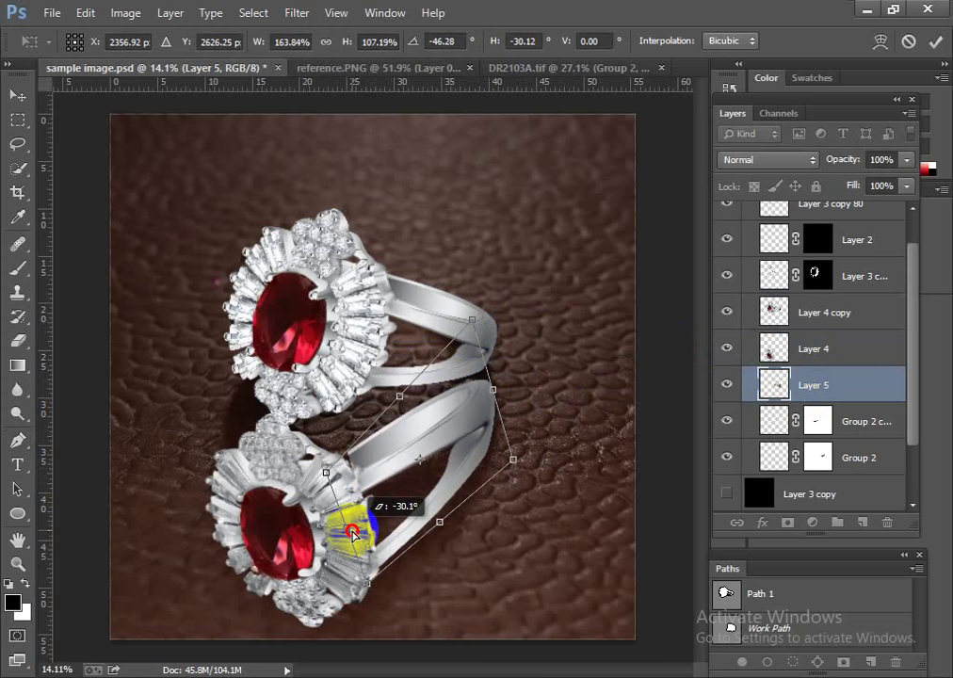
pyautogui.moveTo(352, 534); pyautogui.dragTo(352, 544)
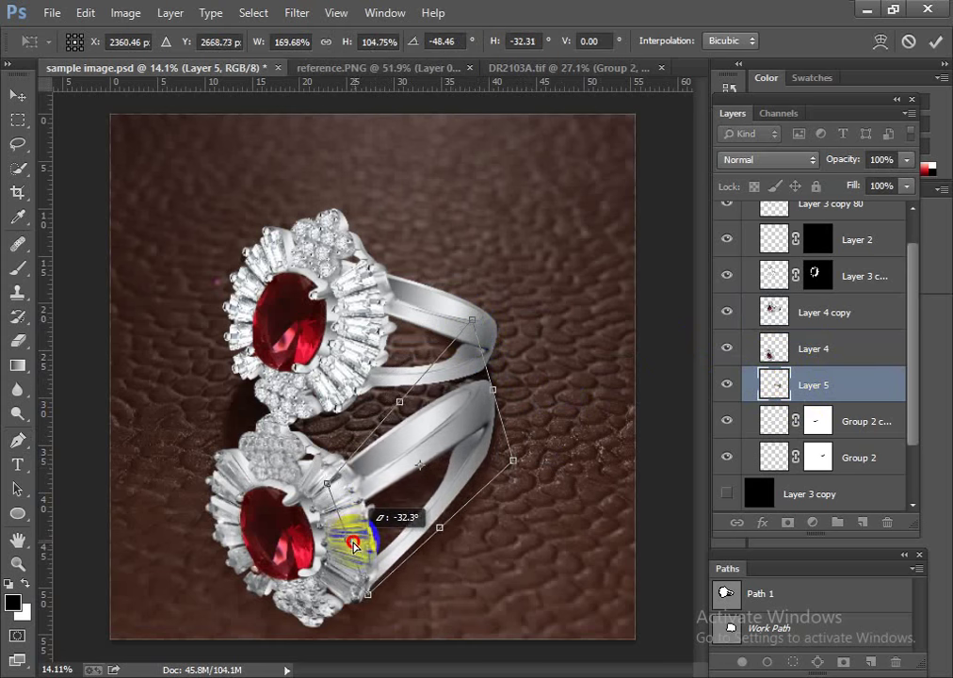
pyautogui.moveTo(471, 320); pyautogui.dragTo(468, 283)
pyautogui.moveTo(513, 459)
pyautogui.mouseDown()
pyautogui.moveTo(530, 473)
pyautogui.moveTo(518, 468)
pyautogui.mouseUp()
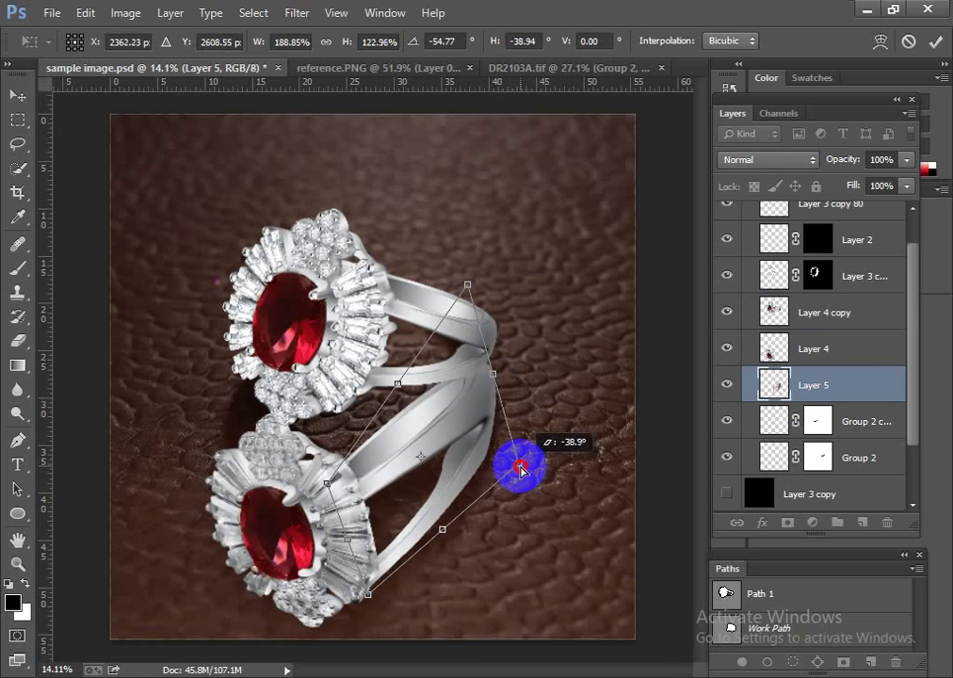
pyautogui.press('Return')
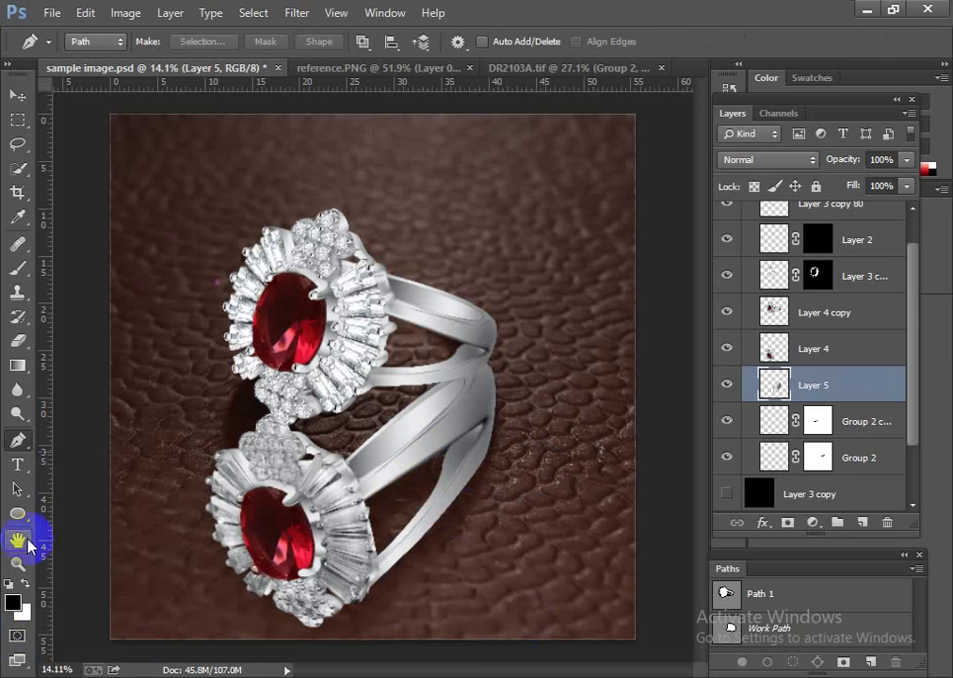
# Trace a curved Pen path along a section of the copied band
pyautogui.click(17, 439)
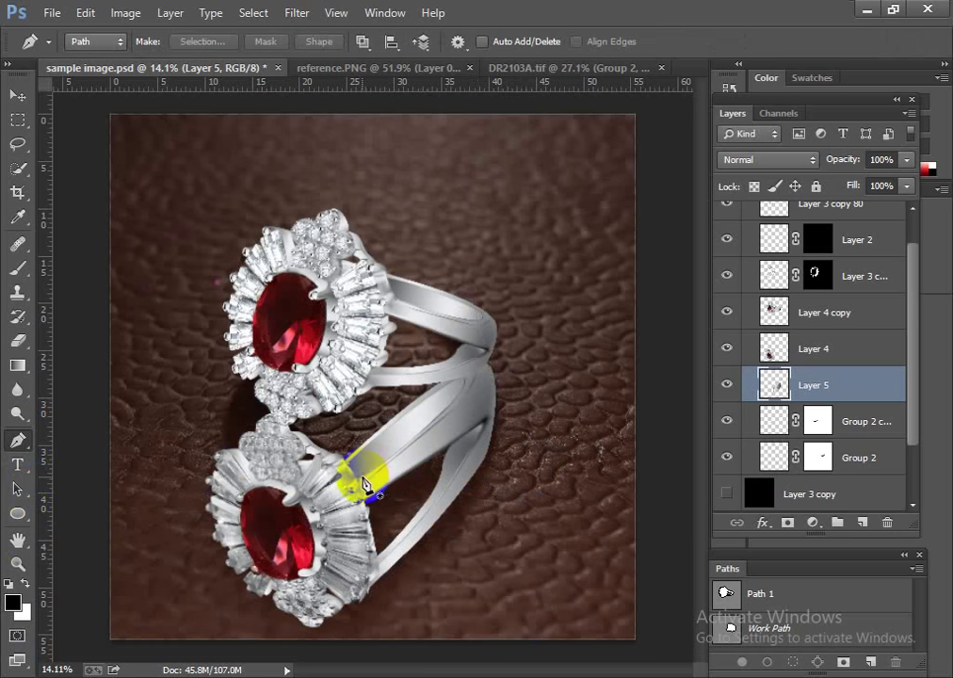
pyautogui.click(455, 383)
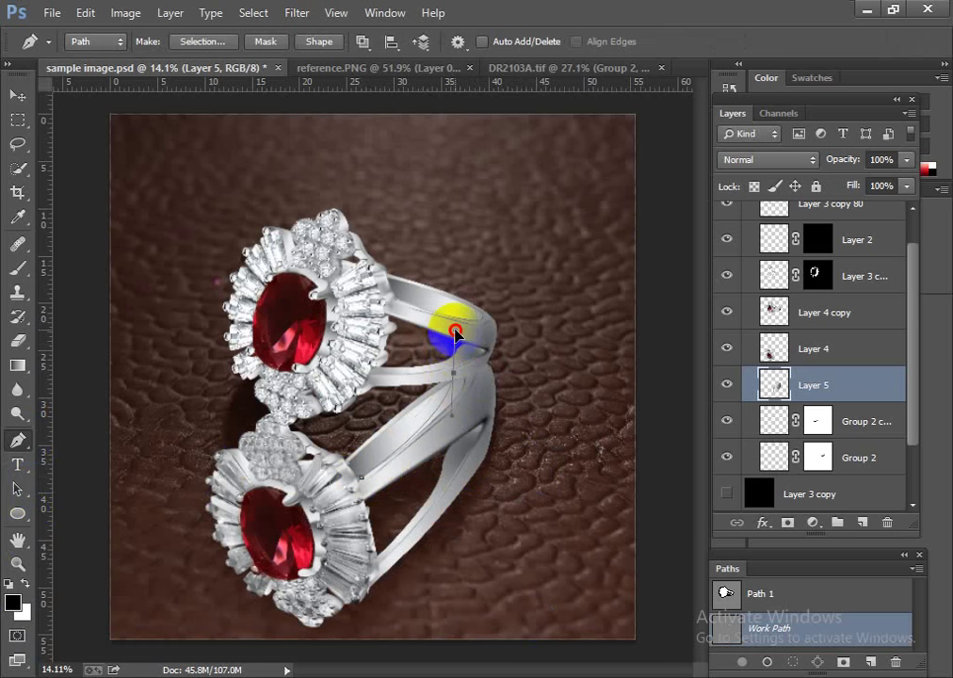
pyautogui.moveTo(446, 337); pyautogui.dragTo(419, 352)
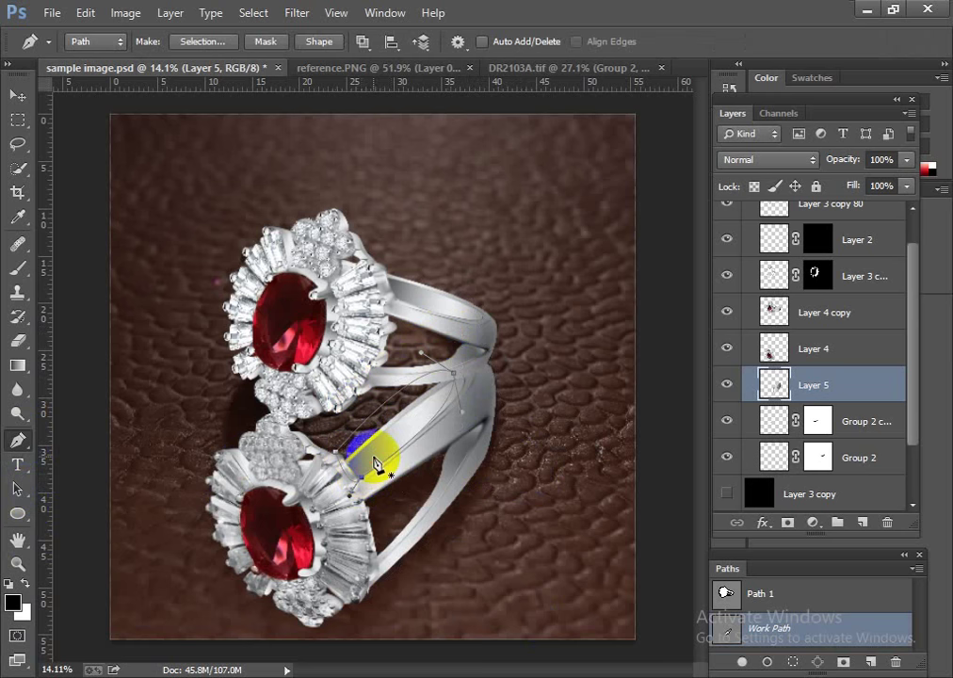
pyautogui.moveTo(373, 462); pyautogui.dragTo(375, 465)
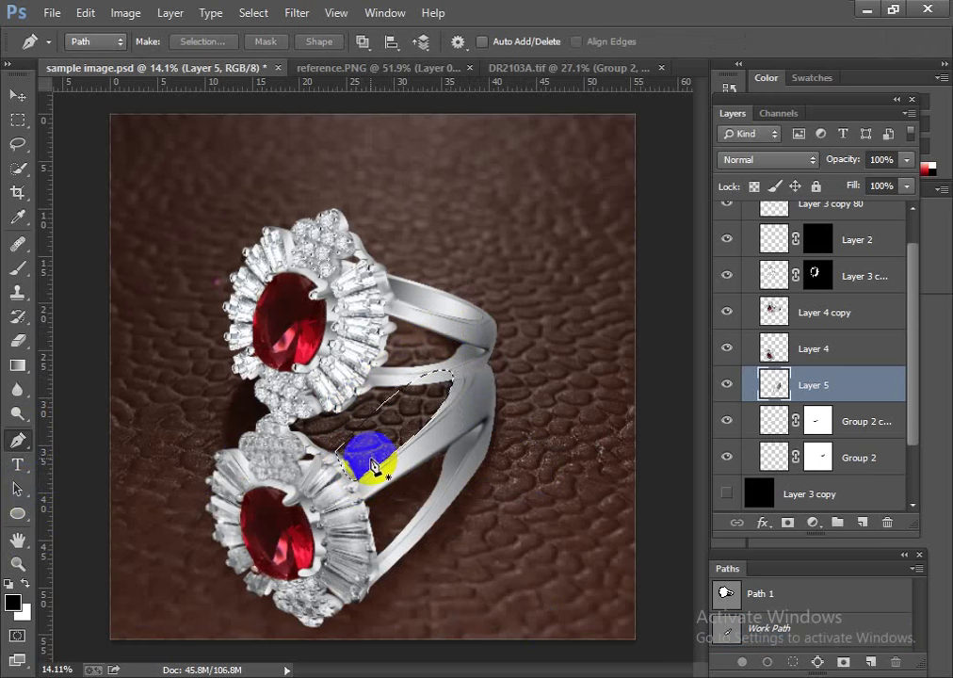
pyautogui.scroll(-3, 376, 456)
pyautogui.scroll(2, 383, 451)
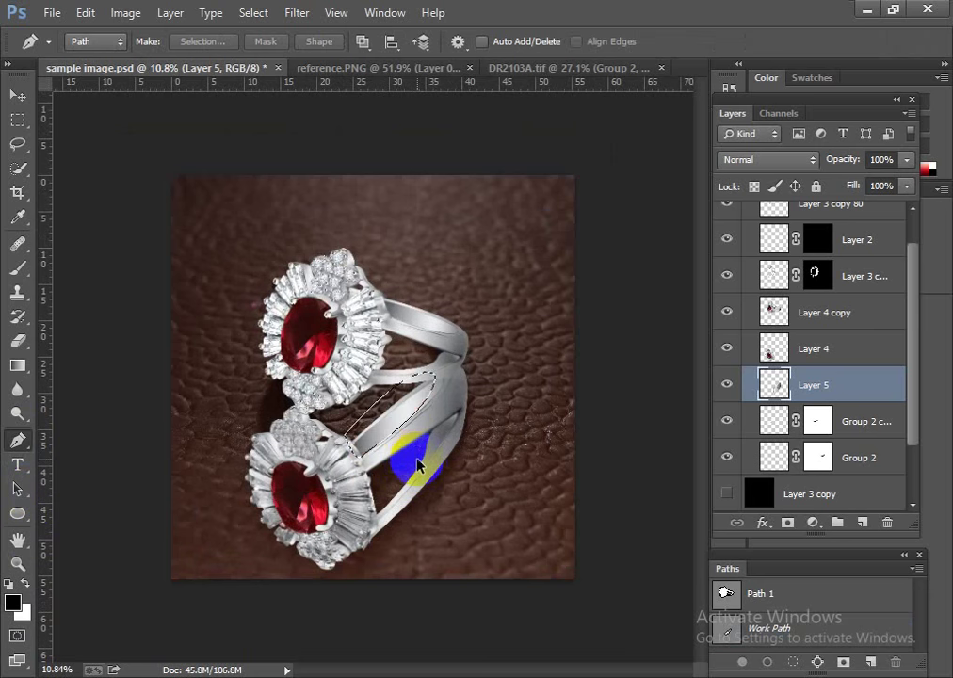
pyautogui.moveTo(417, 464); pyautogui.dragTo(452, 471)
# Create Layer 6 and copy the traced band section from Layer 5 into it
pyautogui.hotkey('ctrl', 'shift', 'alt', 'n')
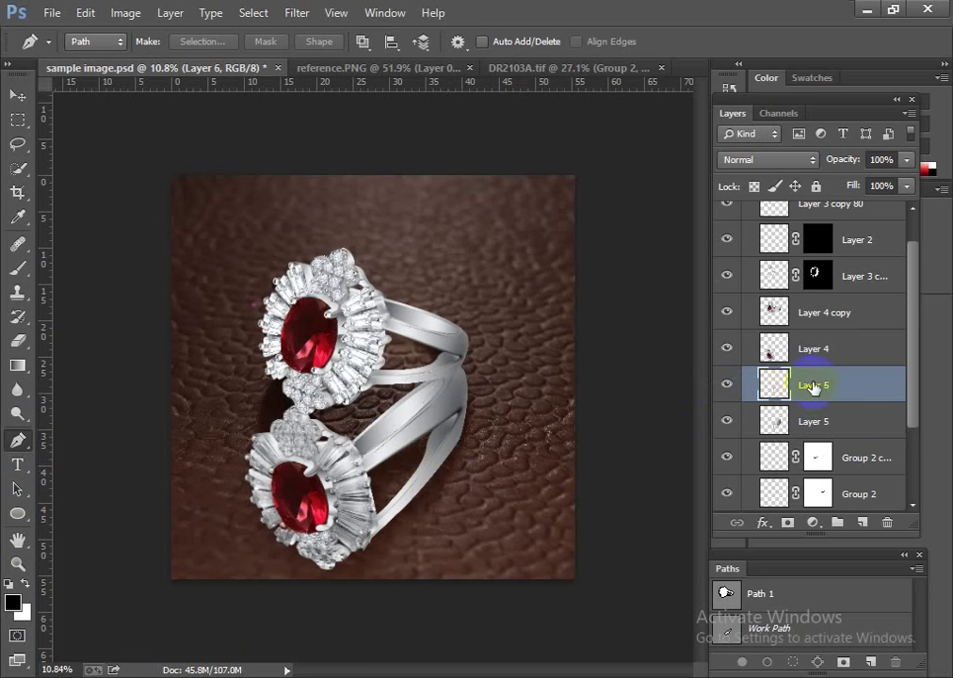
pyautogui.click(803, 423)
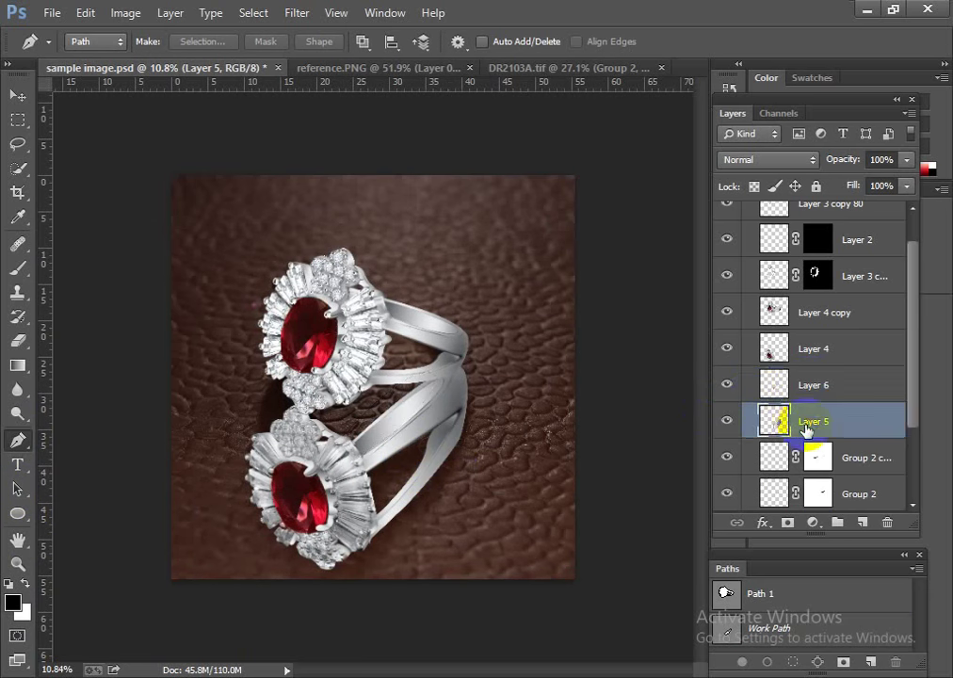
pyautogui.keyDown('ctrl'); pyautogui.click(730, 637); pyautogui.keyUp('ctrl')
pyautogui.hotkey('ctrl', 't')
pyautogui.press('Return')
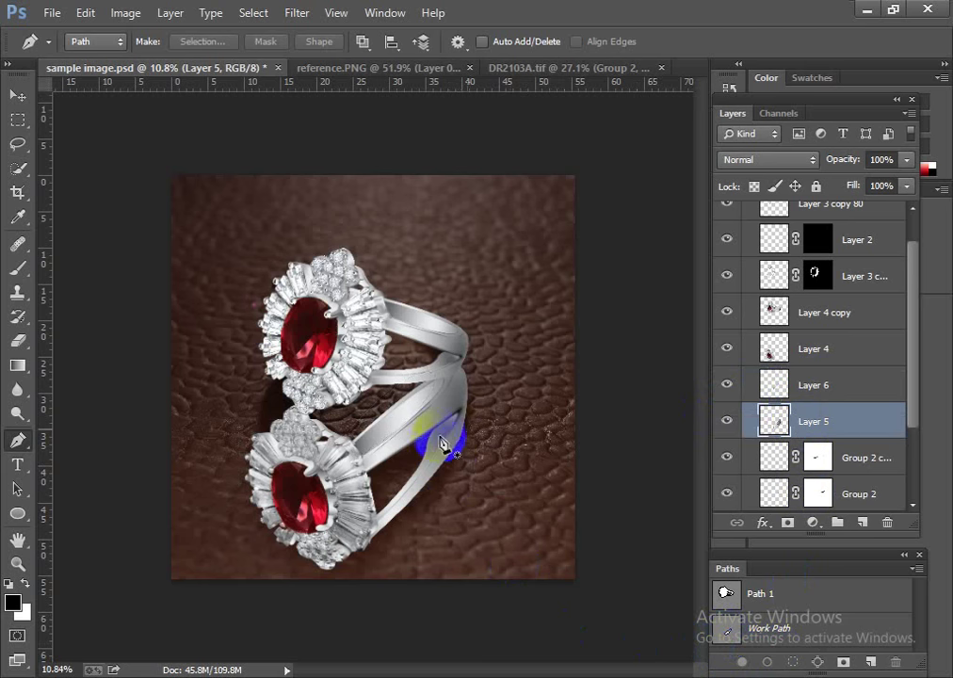
pyautogui.click(860, 392)
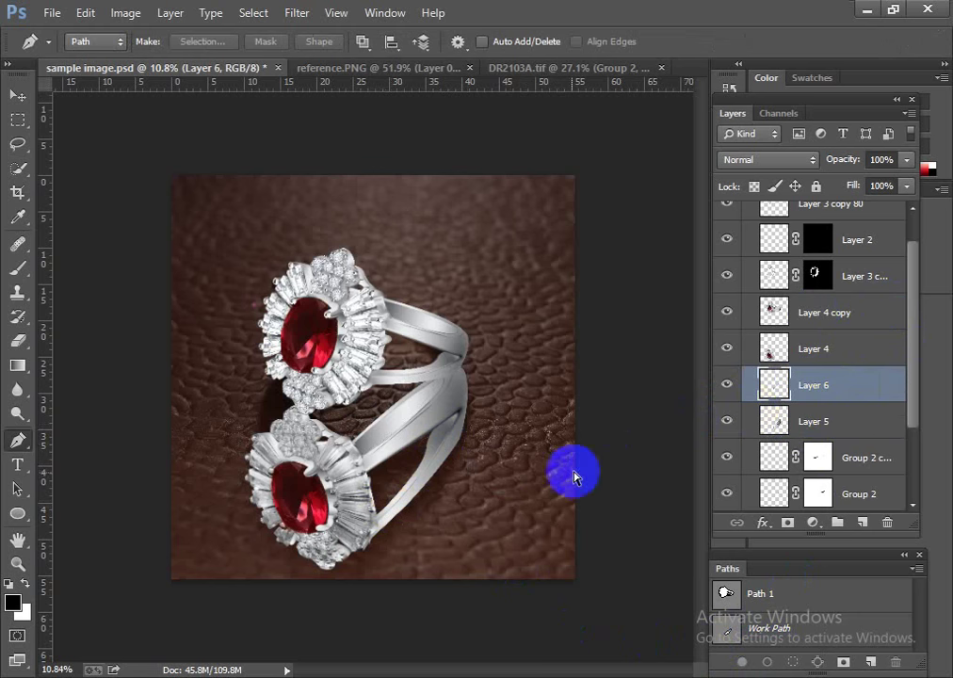
pyautogui.hotkey('ctrl', 't')
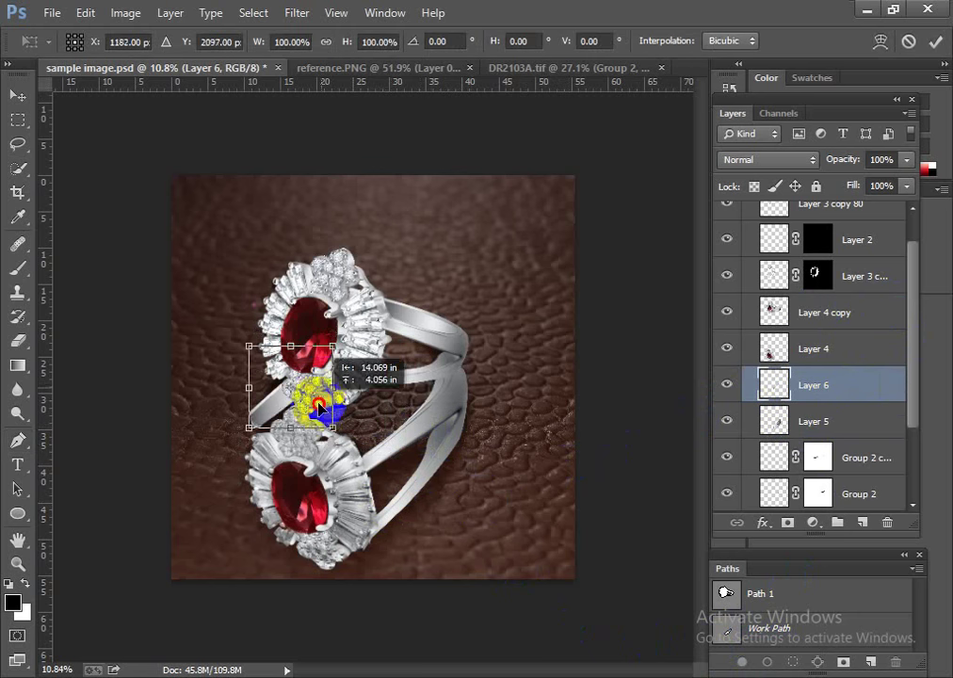
# Move and rotate the band piece up to the upper stone, then warp it along the ring
pyautogui.moveTo(419, 431); pyautogui.dragTo(313, 416)
pyautogui.moveTo(394, 414)
pyautogui.mouseDown()
pyautogui.moveTo(387, 359)
pyautogui.moveTo(362, 340)
pyautogui.mouseUp()
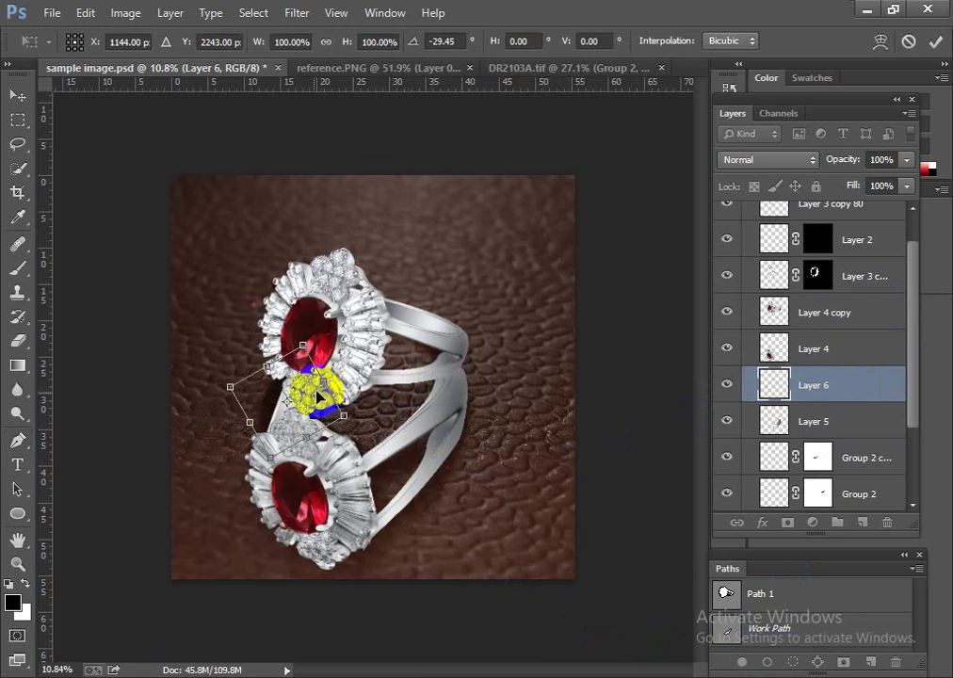
pyautogui.moveTo(311, 395)
pyautogui.mouseDown()
pyautogui.moveTo(298, 383)
pyautogui.moveTo(309, 387)
pyautogui.moveTo(314, 350)
pyautogui.mouseUp()
pyautogui.rightClick(299, 367)
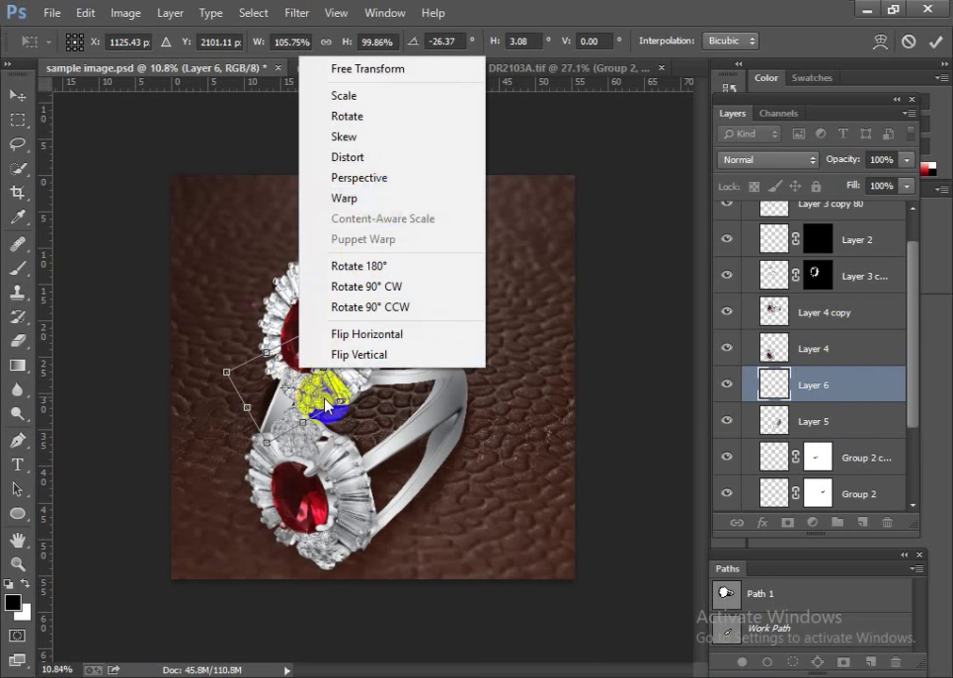
pyautogui.click(384, 203)
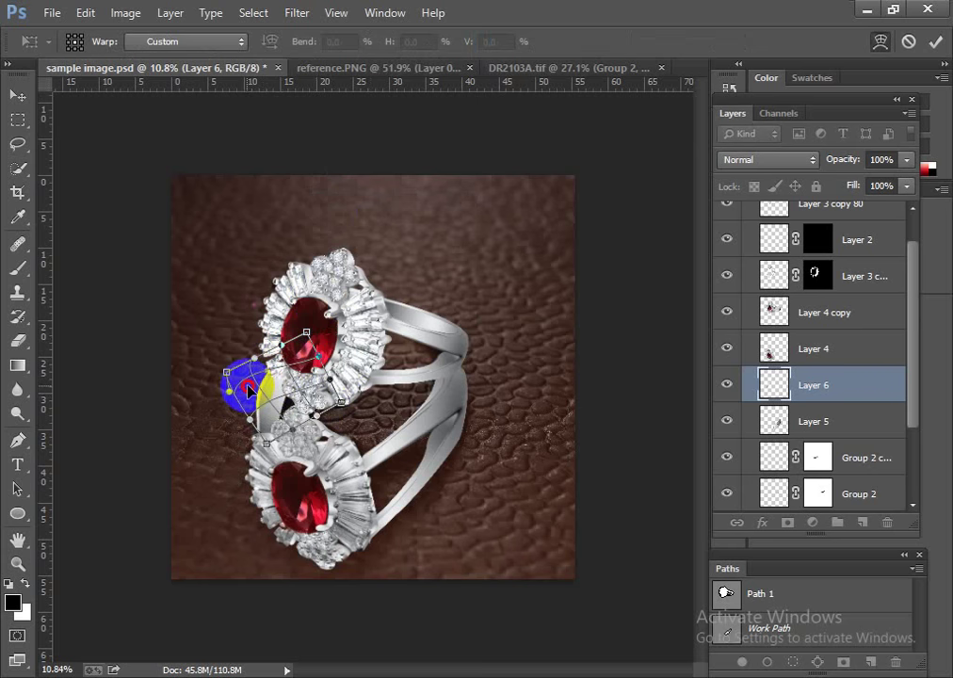
pyautogui.moveTo(249, 389)
pyautogui.mouseDown()
pyautogui.moveTo(254, 435)
pyautogui.moveTo(273, 375)
pyautogui.moveTo(302, 363)
pyautogui.mouseUp()
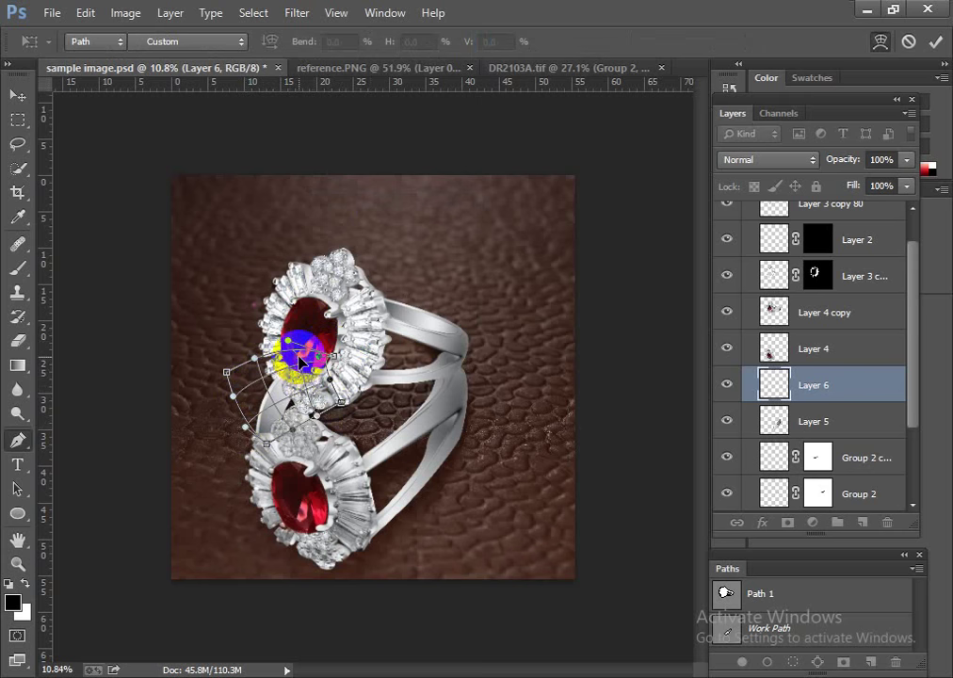
pyautogui.press('Return')
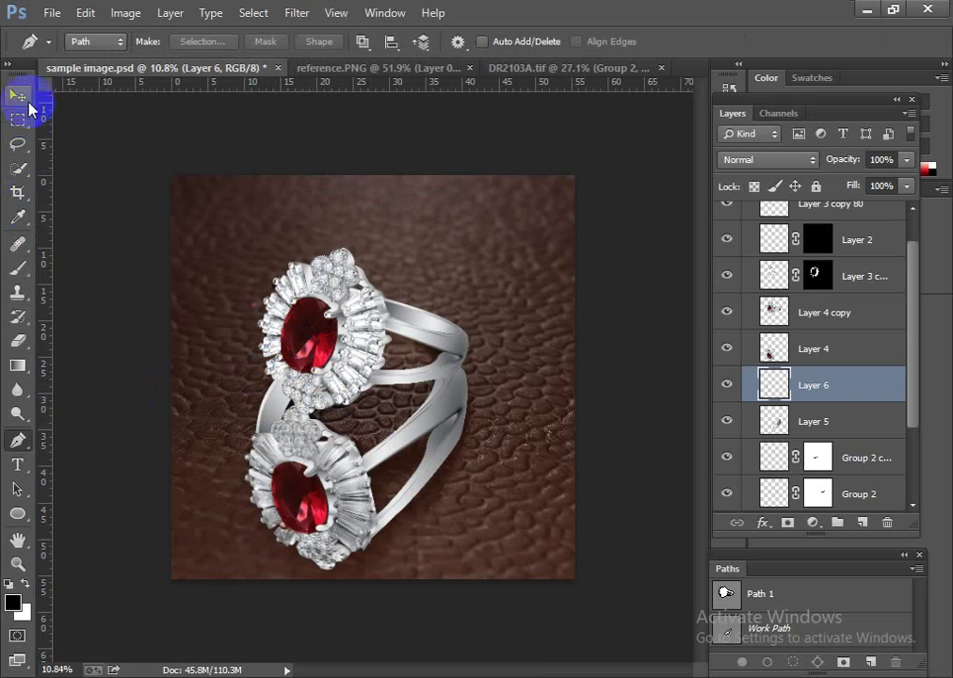
# Alt-drag a duplicate of the band piece and rotate it onto the upper band
pyautogui.click(19, 95)
pyautogui.moveTo(280, 398)
pyautogui.mouseDown()
pyautogui.moveTo(431, 313)
pyautogui.moveTo(418, 356)
pyautogui.mouseUp()
pyautogui.hotkey('ctrl', 't')
pyautogui.moveTo(526, 248); pyautogui.dragTo(542, 397)
pyautogui.moveTo(453, 355); pyautogui.dragTo(395, 368)
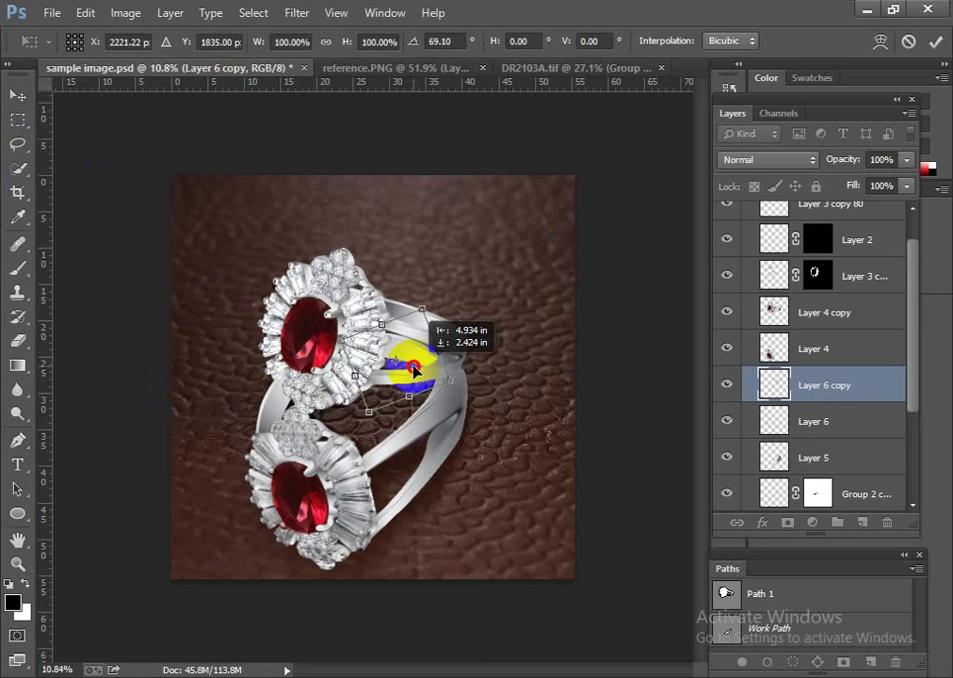
pyautogui.moveTo(519, 347)
pyautogui.mouseDown()
pyautogui.moveTo(520, 327)
pyautogui.moveTo(519, 354)
pyautogui.moveTo(527, 339)
pyautogui.mouseUp()
pyautogui.click(395, 364)
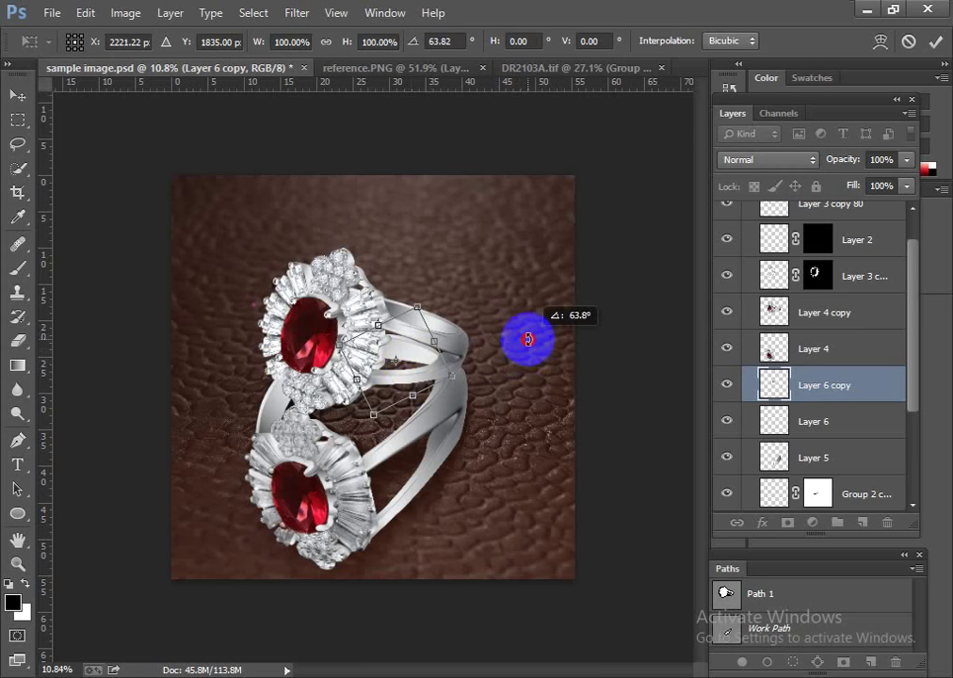
pyautogui.press('Return')
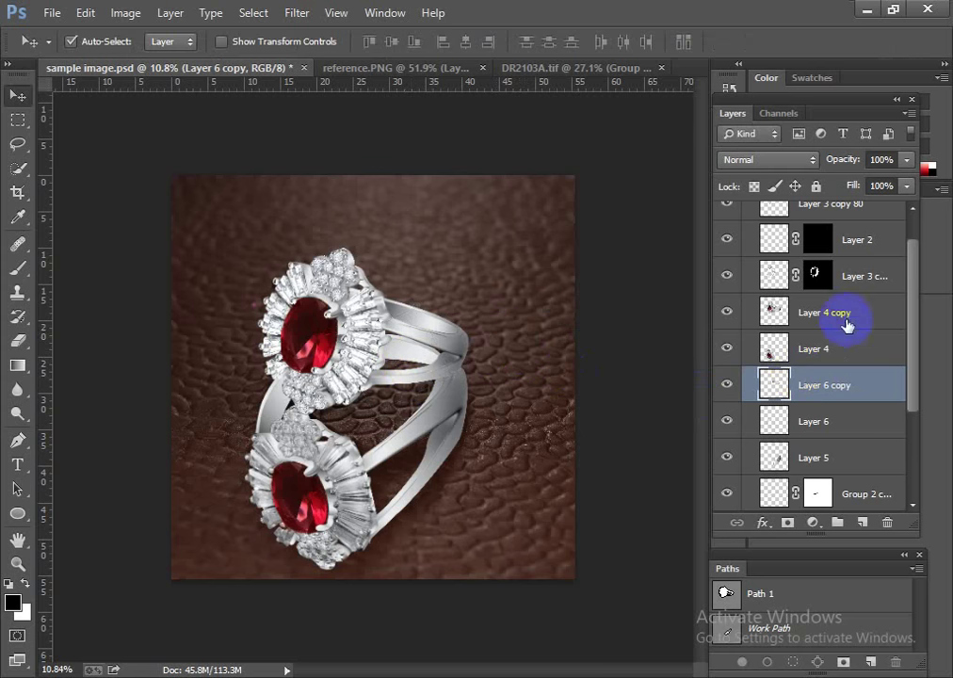
# Merge Layers 5, 6 and Layer 6 copy into Layer 4 and toggle it to check
pyautogui.click(832, 314)
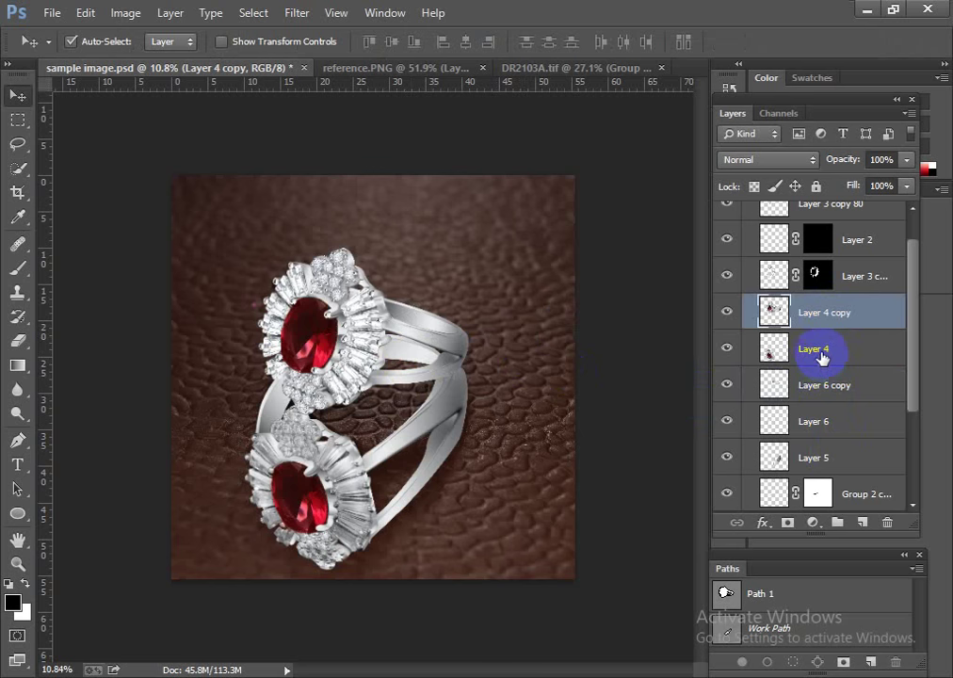
pyautogui.click(822, 353)
pyautogui.keyDown('shift'); pyautogui.click(826, 461); pyautogui.keyUp('shift')
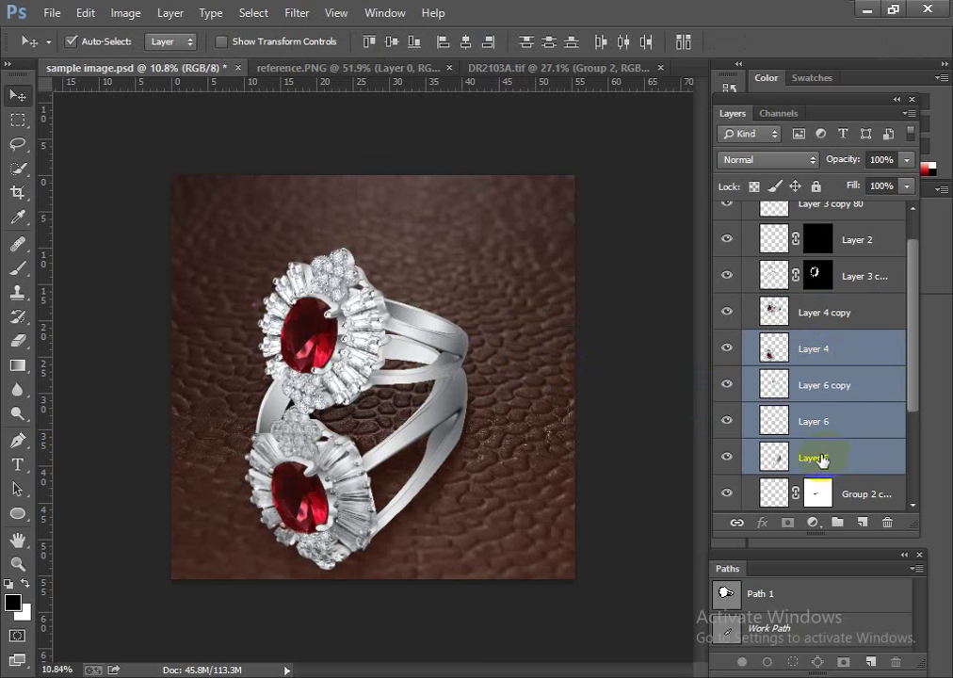
pyautogui.hotkey('ctrl', 'e')
pyautogui.click(727, 348)
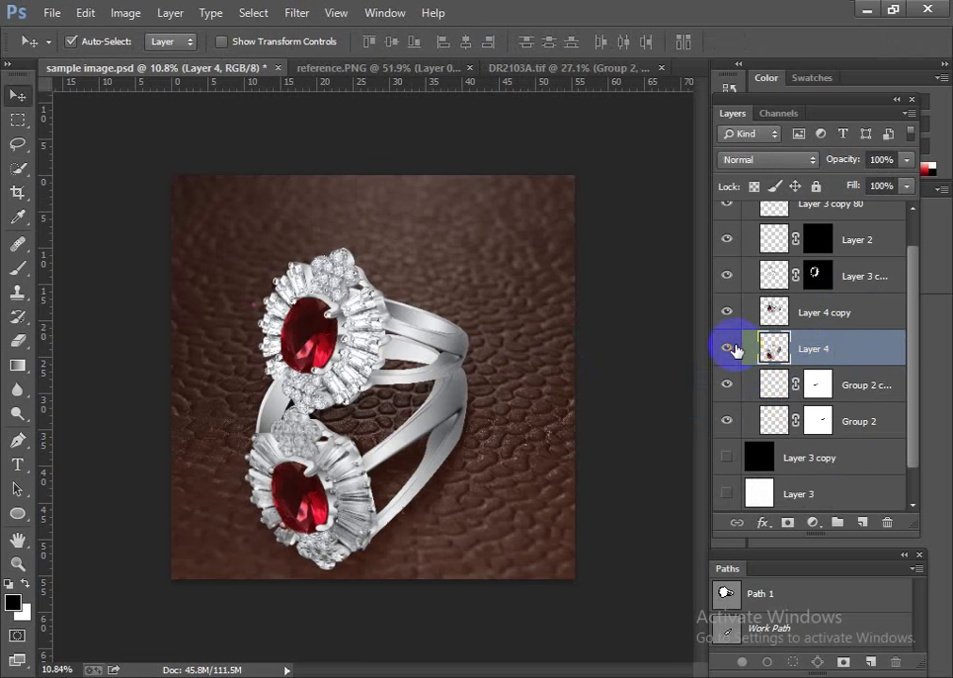
pyautogui.click(727, 348)
# Warp Layer 4's lower ring head and band around the bottom gem into the reflected shape
pyautogui.moveTo(548, 419)
pyautogui.mouseDown()
pyautogui.moveTo(426, 425)
pyautogui.moveTo(400, 444)
pyautogui.moveTo(417, 477)
pyautogui.mouseUp()
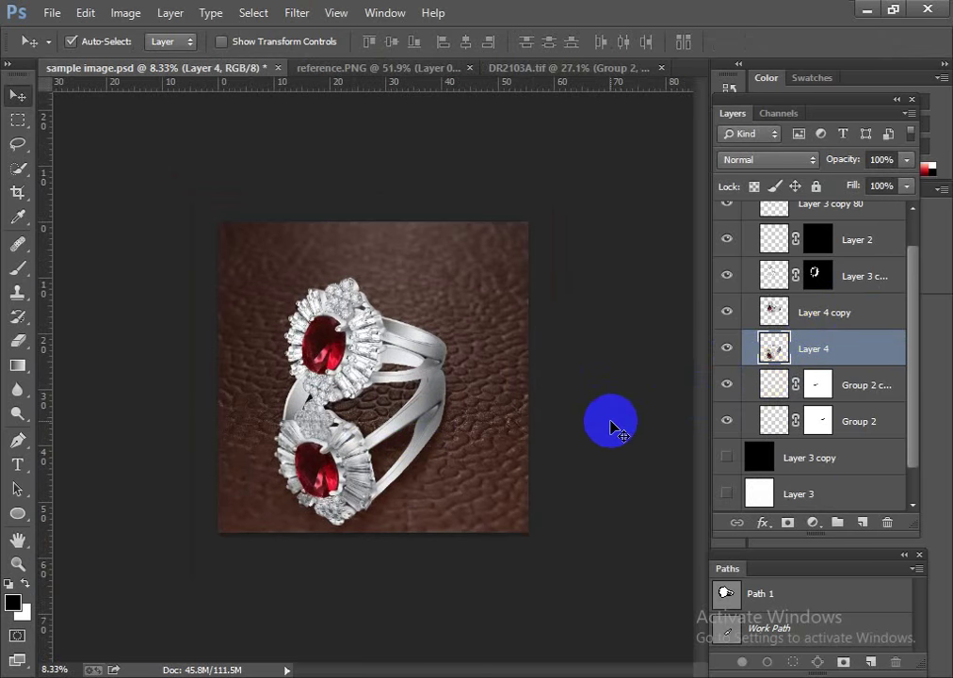
pyautogui.hotkey('ctrl', 't')
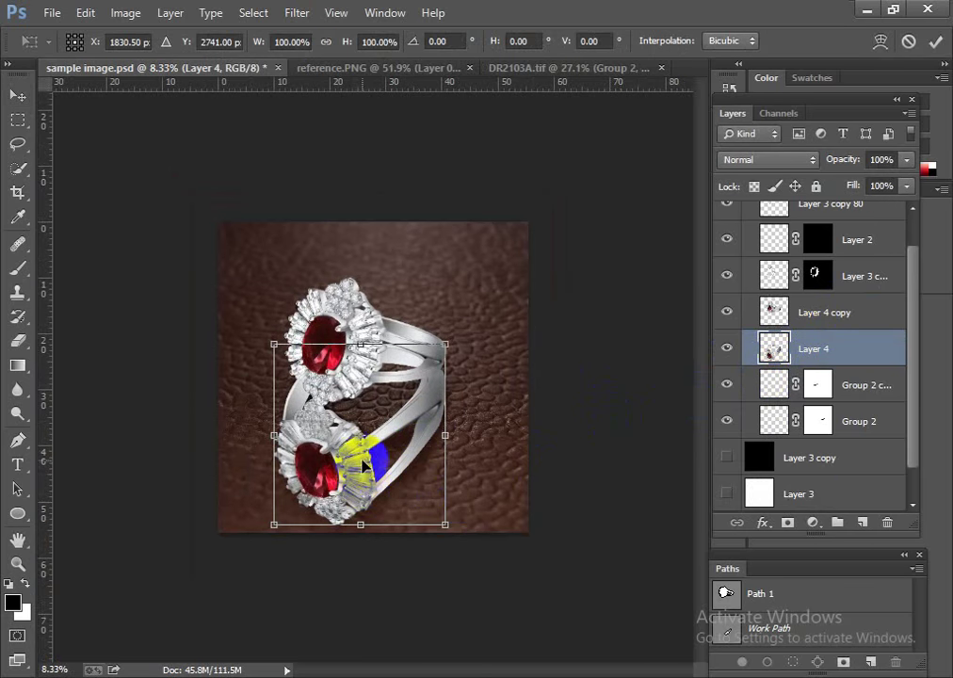
pyautogui.rightClick(367, 466)
pyautogui.click(423, 300)
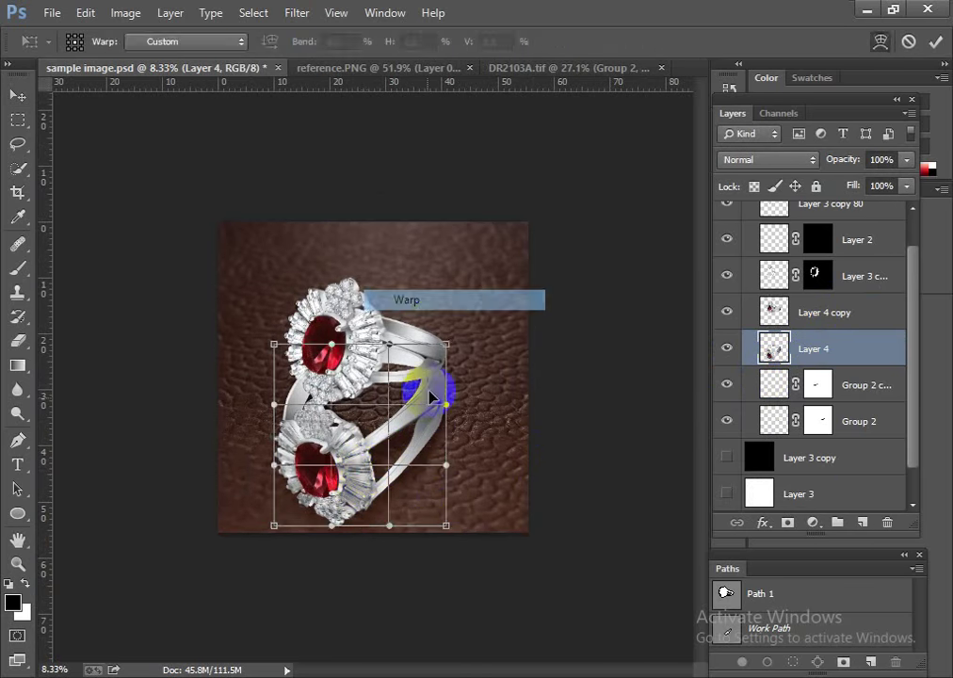
pyautogui.moveTo(345, 533)
pyautogui.mouseDown()
pyautogui.moveTo(425, 503)
pyautogui.moveTo(414, 500)
pyautogui.mouseUp()
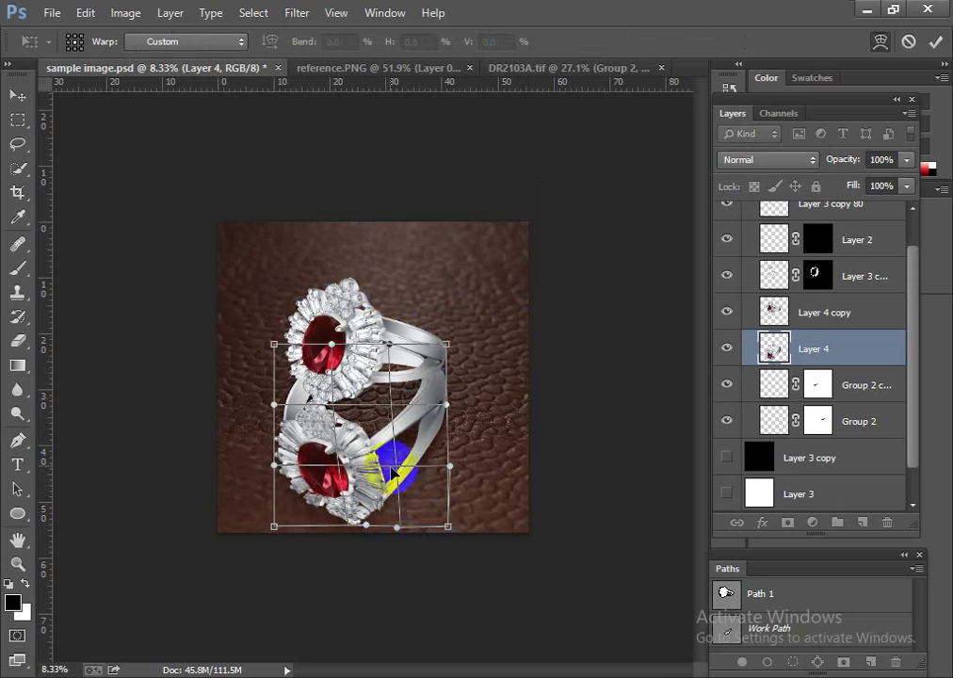
pyautogui.moveTo(314, 496); pyautogui.dragTo(311, 499)
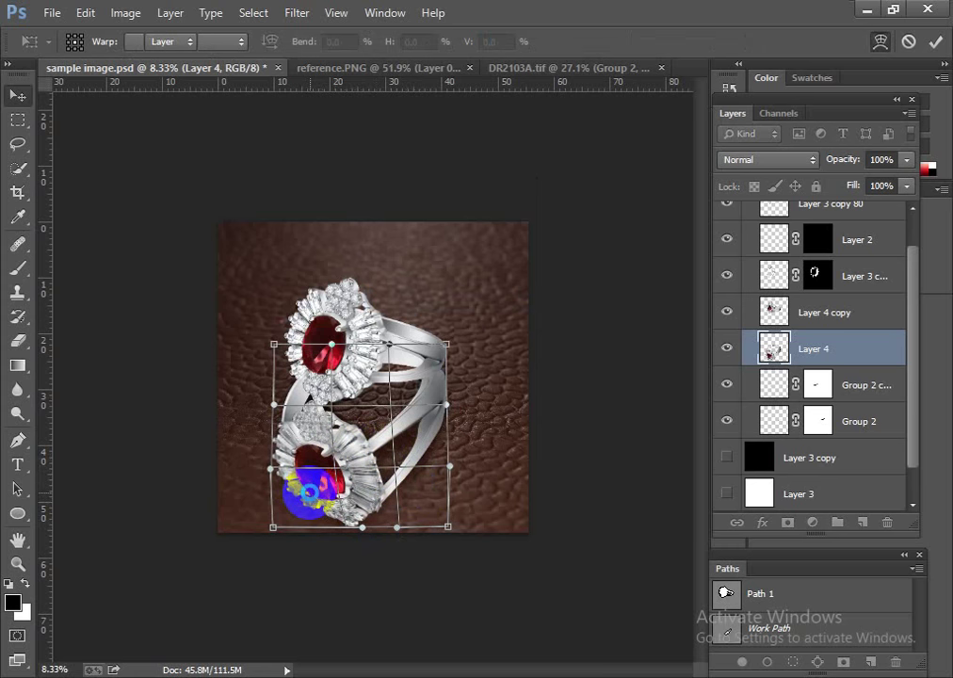
pyautogui.press('Return')
pyautogui.moveTo(463, 446)
pyautogui.mouseDown()
pyautogui.moveTo(410, 383)
pyautogui.moveTo(455, 423)
pyautogui.mouseUp()
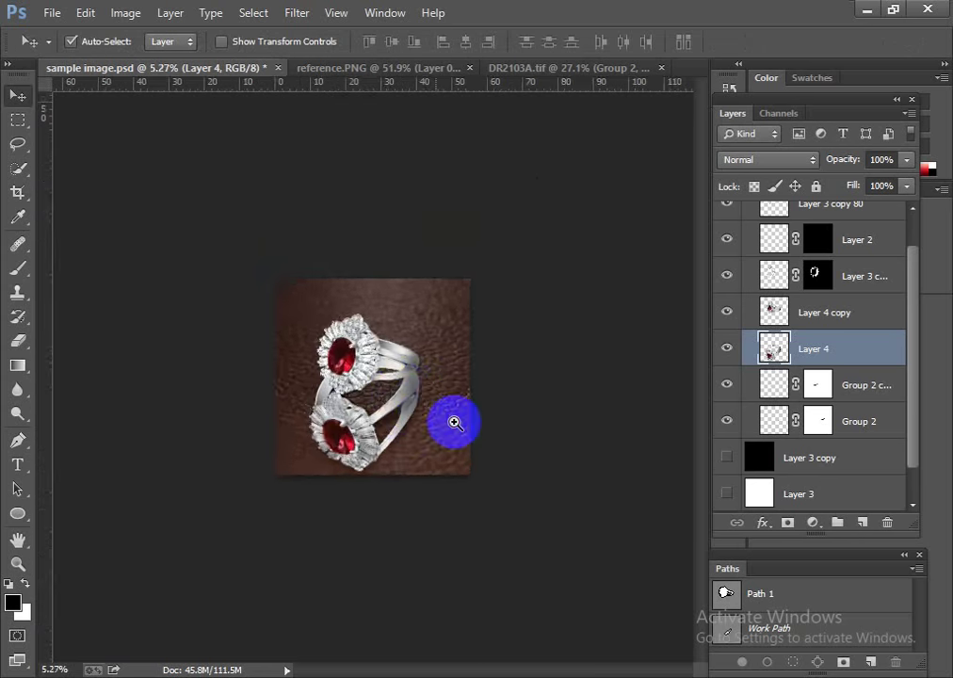
# Show the black background layer and adjust the zoom on the image
pyautogui.click(729, 459)
pyautogui.moveTo(426, 382)
pyautogui.mouseDown()
pyautogui.moveTo(467, 431)
pyautogui.moveTo(397, 394)
pyautogui.moveTo(414, 405)
pyautogui.mouseUp()
pyautogui.moveTo(439, 443)
pyautogui.mouseDown()
pyautogui.moveTo(362, 340)
pyautogui.moveTo(389, 340)
pyautogui.moveTo(389, 409)
pyautogui.moveTo(354, 384)
pyautogui.moveTo(388, 408)
pyautogui.mouseUp()
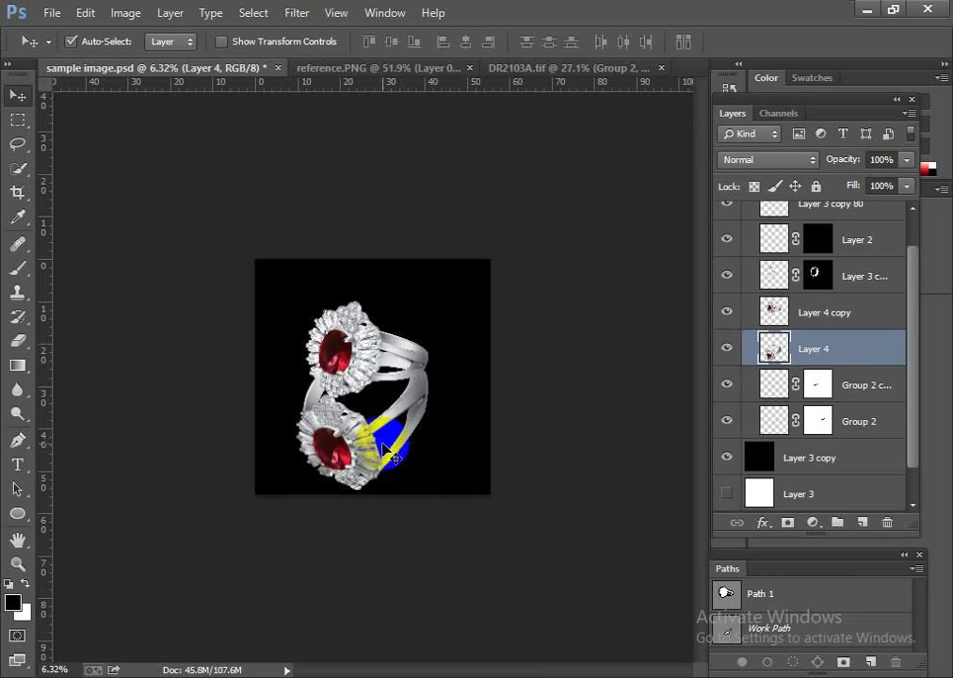
pyautogui.moveTo(386, 446)
pyautogui.mouseDown()
pyautogui.moveTo(465, 393)
pyautogui.moveTo(384, 468)
pyautogui.moveTo(350, 466)
pyautogui.moveTo(359, 482)
pyautogui.mouseUp()
# Squash Layer 4's reflected ring to about 90% height and commit the transform
pyautogui.hotkey('ctrl', 't')
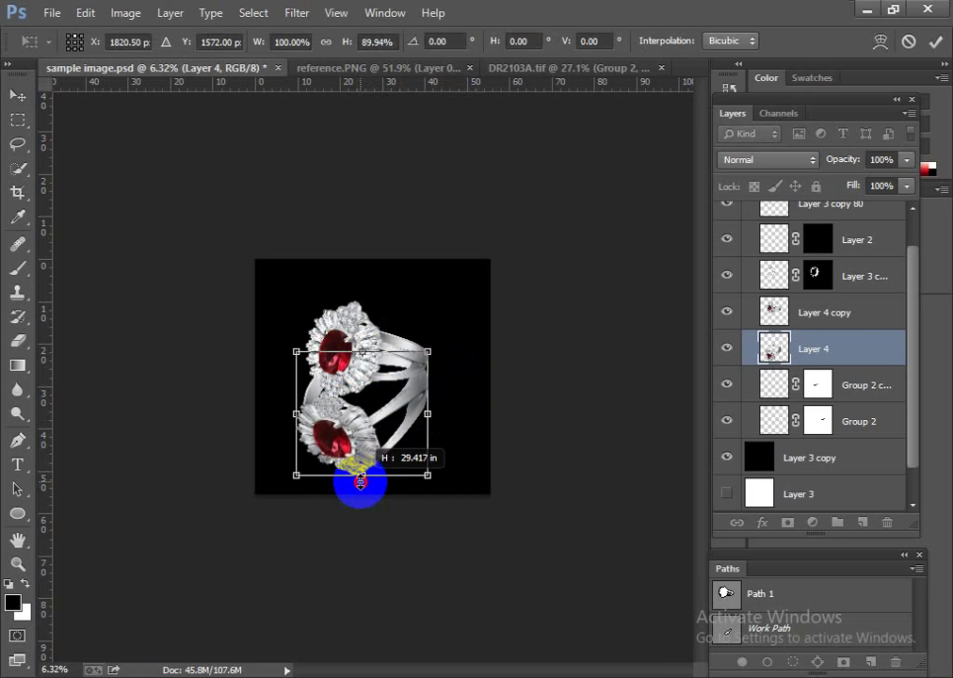
pyautogui.press('Return')
pyautogui.scroll(-3, 320, 409)
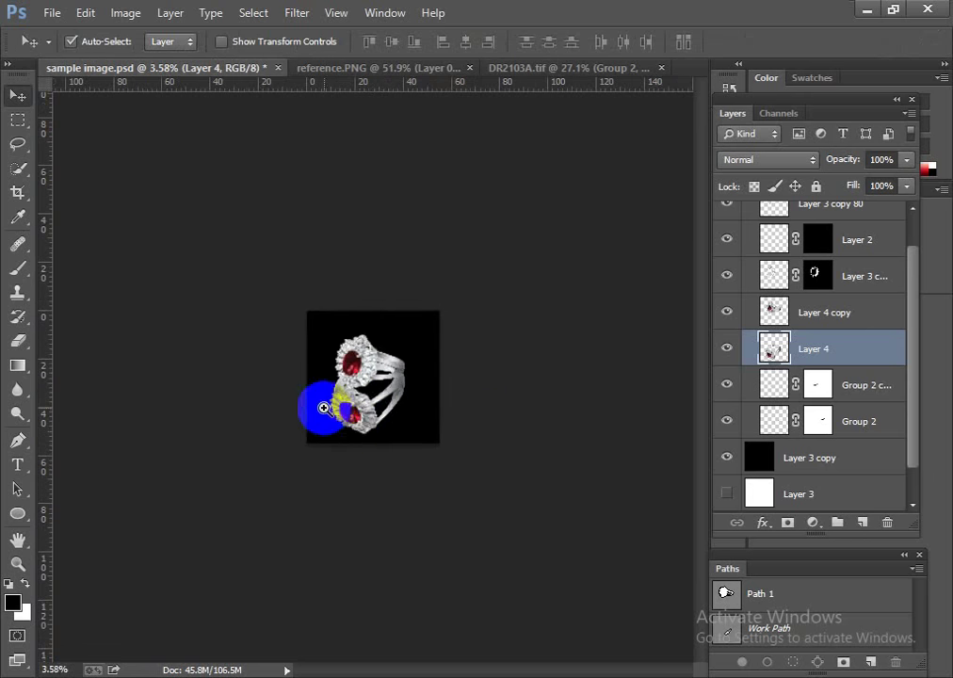
pyautogui.scroll(3, 409, 440)
pyautogui.scroll(1, 409, 441)
pyautogui.click(297, 12)
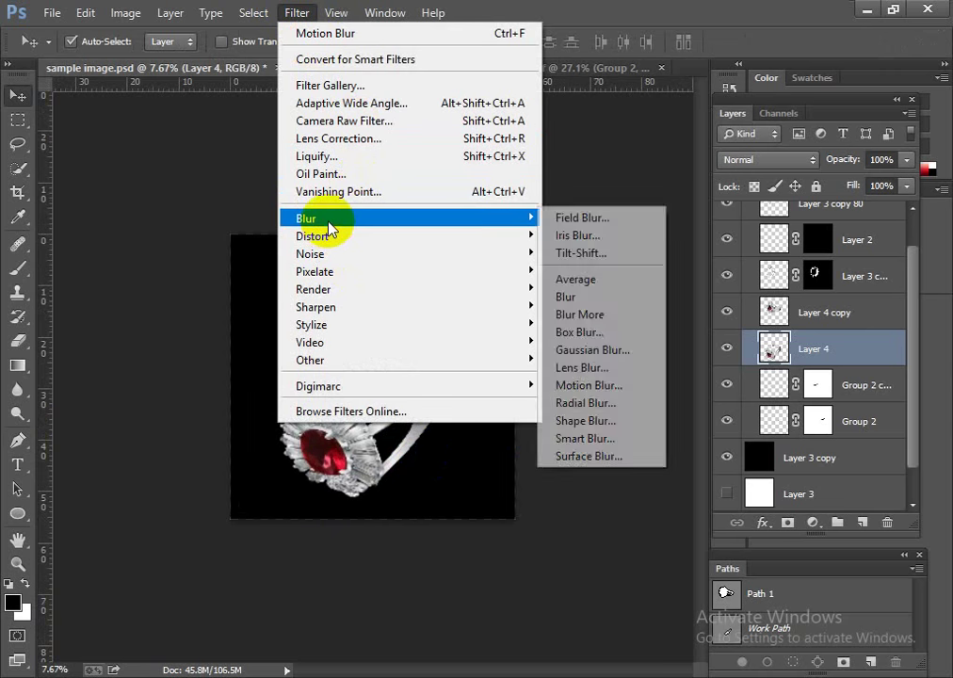
pyautogui.moveTo(306, 219)
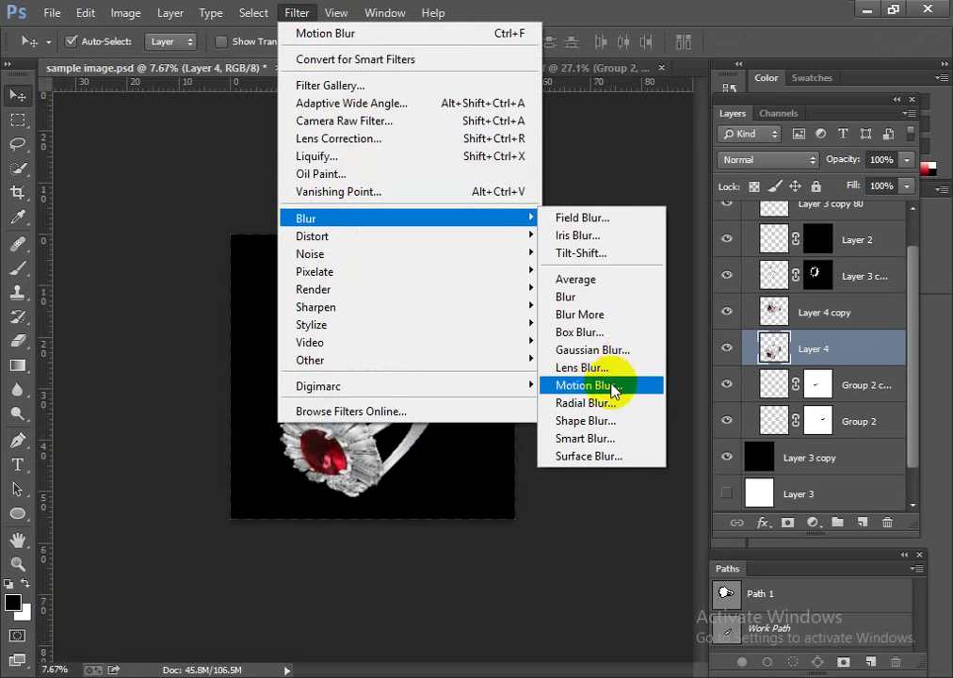
# Apply a vertical Motion Blur (angle -90, distance 22) to the reflection
pyautogui.click(607, 385)
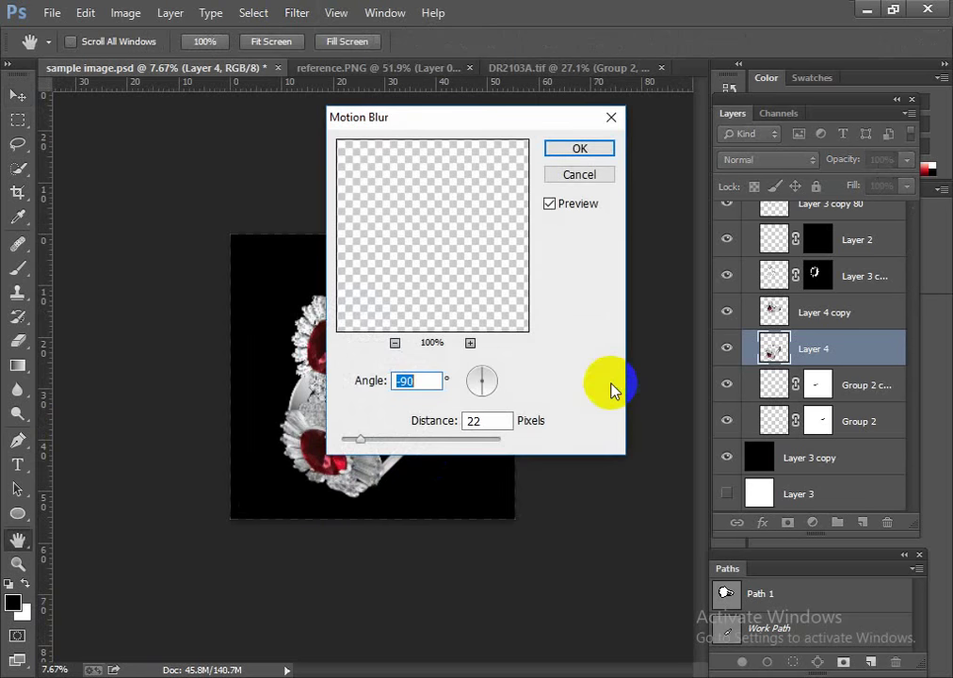
pyautogui.press('Escape')
pyautogui.moveTo(366, 382)
pyautogui.mouseDown()
pyautogui.moveTo(385, 411)
pyautogui.moveTo(436, 414)
pyautogui.mouseUp()
# Lower Layer 4's Fill to 23% so the reflection fades
pyautogui.moveTo(907, 185); pyautogui.dragTo(906, 213)
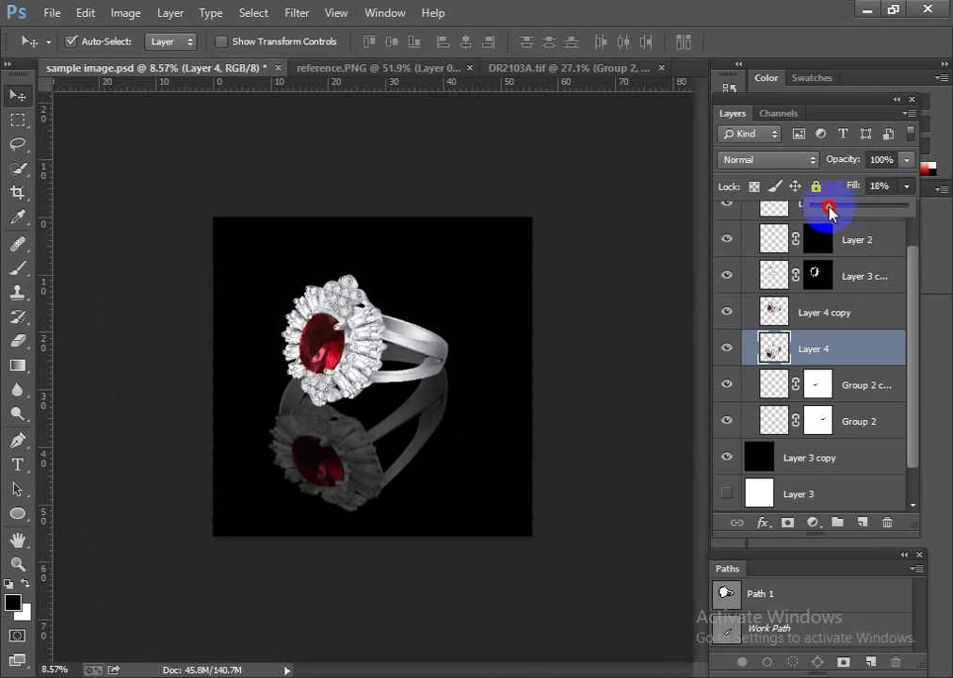
pyautogui.moveTo(828, 209)
pyautogui.mouseDown()
pyautogui.moveTo(820, 211)
pyautogui.moveTo(832, 211)
pyautogui.mouseUp()
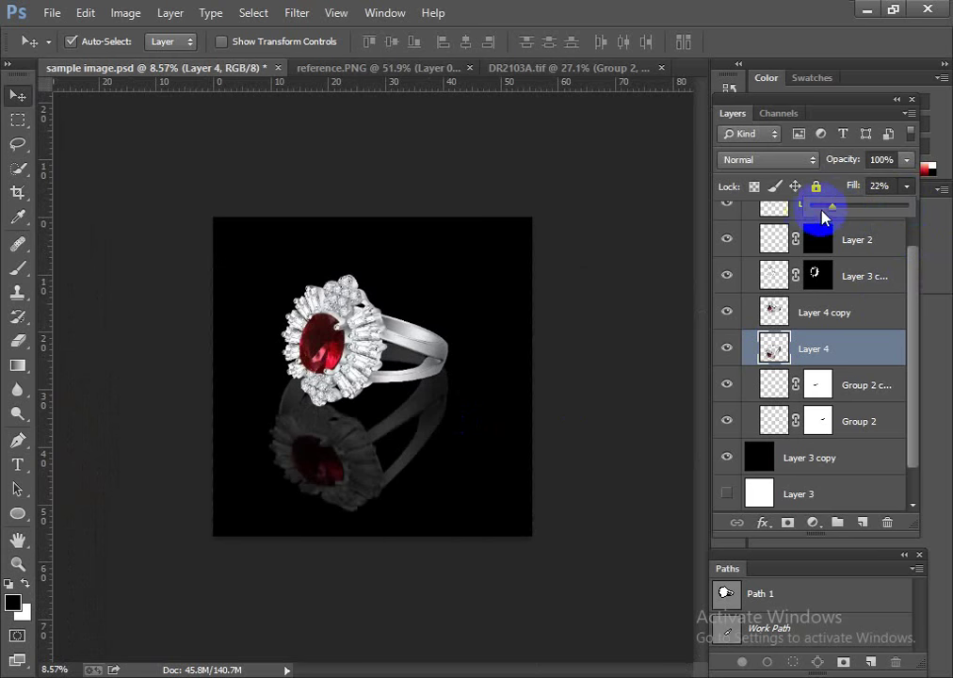
pyautogui.moveTo(828, 211); pyautogui.dragTo(830, 211)
pyautogui.scroll(-1, 414, 393)
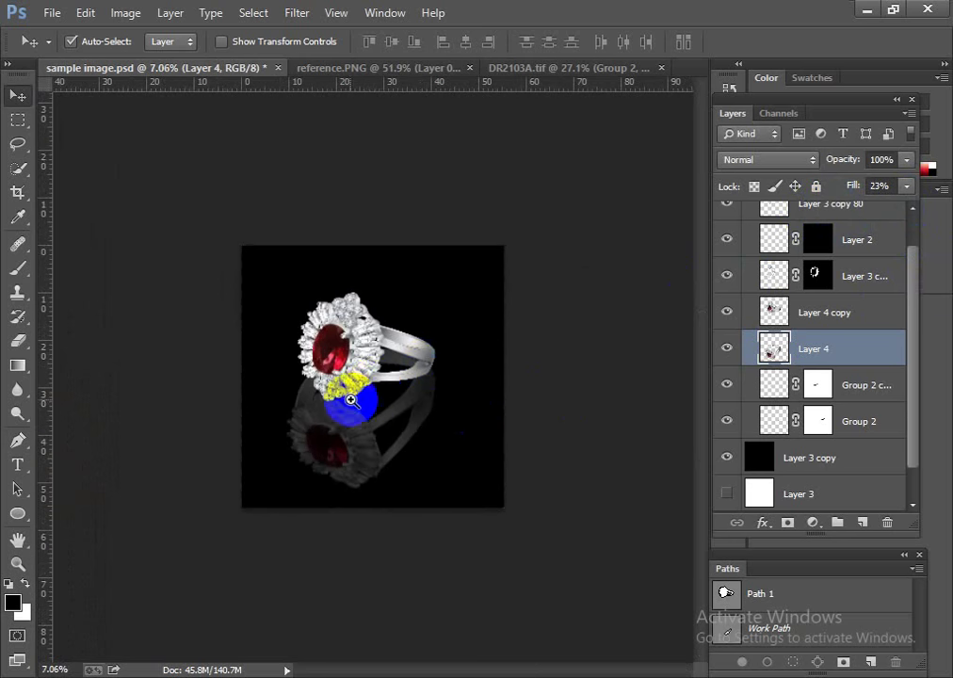
pyautogui.scroll(-3, 358, 348)
pyautogui.scroll(1, 381, 358)
pyautogui.scroll(2, 390, 421)
pyautogui.scroll(2, 448, 408)
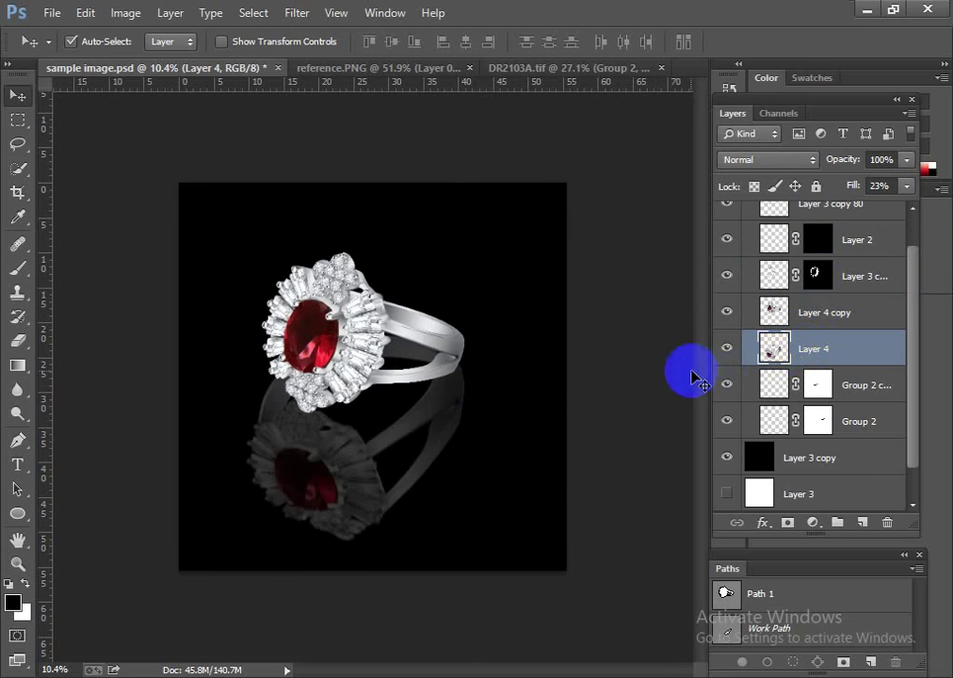
# Warp the reflection's top corners to bend it under the ring band, then commit
pyautogui.hotkey('ctrl', 't')
pyautogui.rightClick(442, 350)
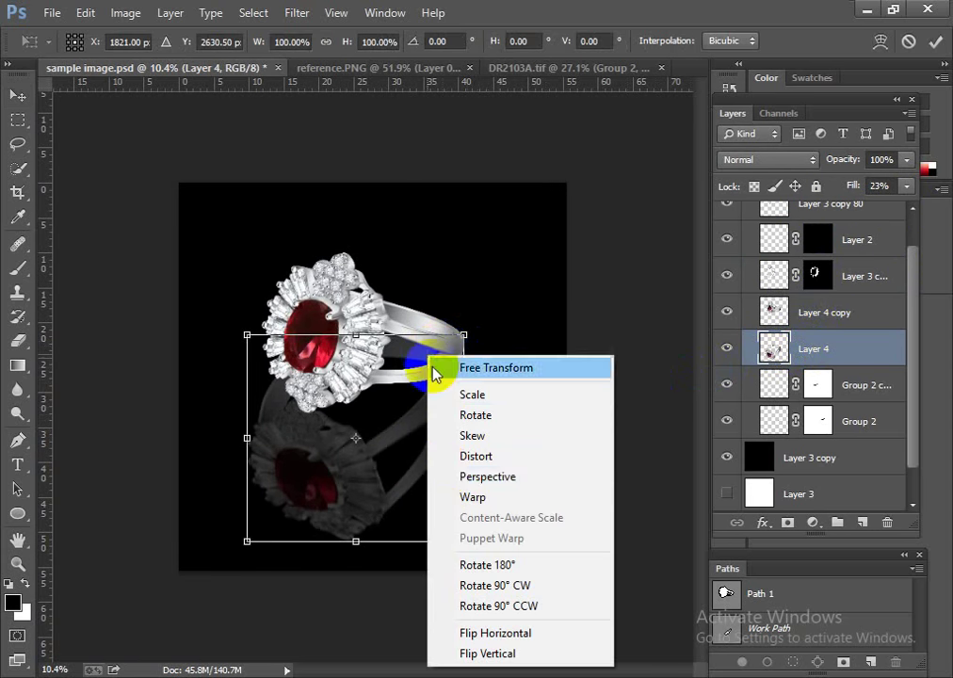
pyautogui.click(440, 497)
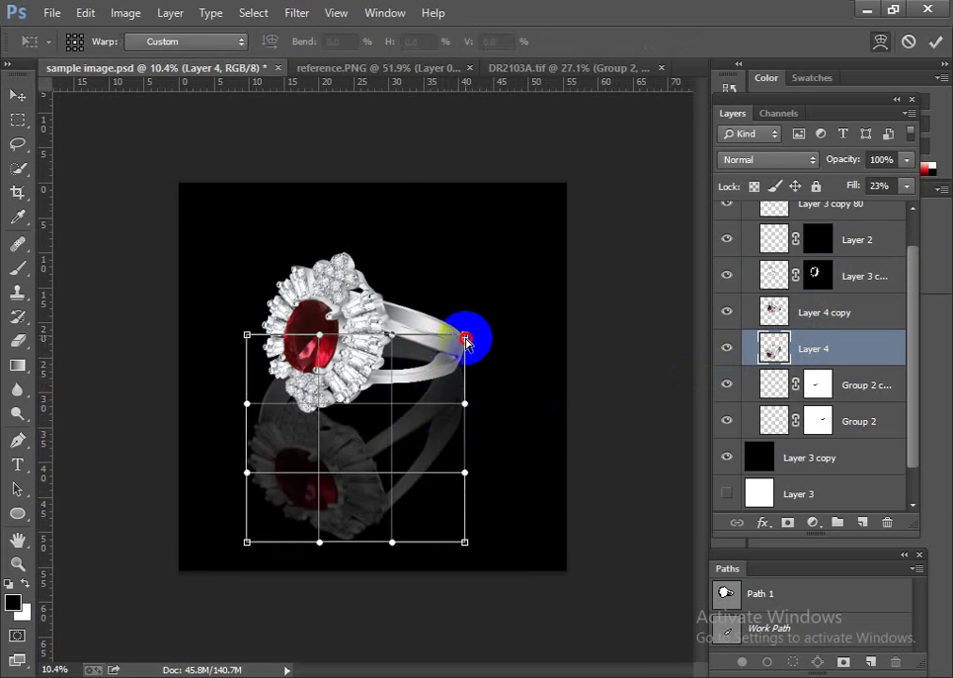
pyautogui.moveTo(464, 337); pyautogui.dragTo(466, 328)
pyautogui.moveTo(389, 347); pyautogui.dragTo(386, 344)
pyautogui.press('Return')
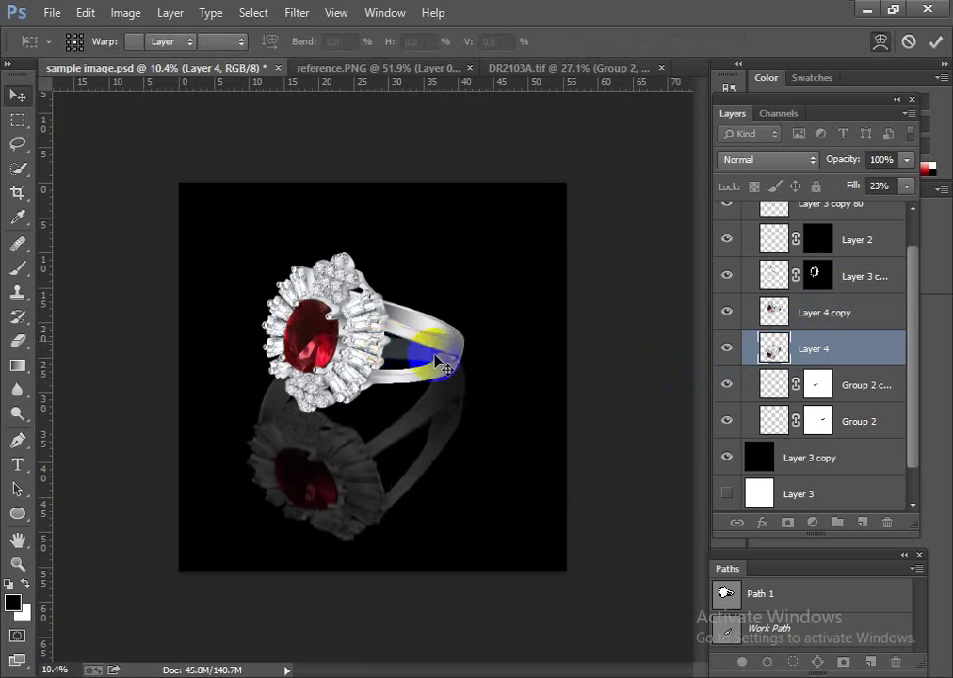
pyautogui.scroll(-3, 442, 442)
pyautogui.scroll(-2, 365, 416)
pyautogui.scroll(3, 365, 416)
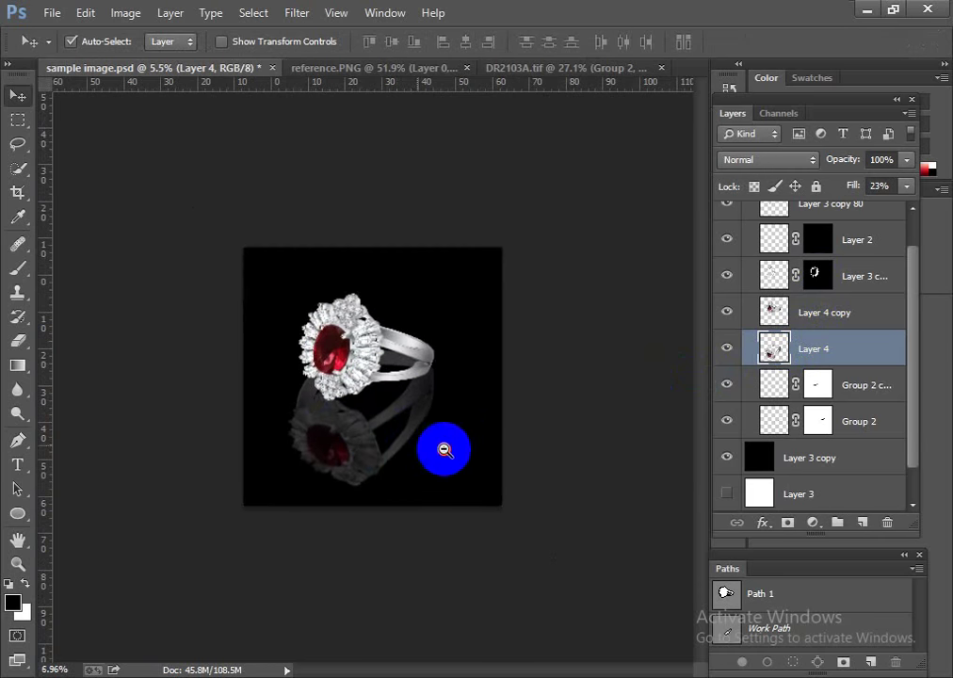
# Paint black over the reflection's bottom with a 1196 px, 0% hardness brush
pyautogui.click(18, 267)
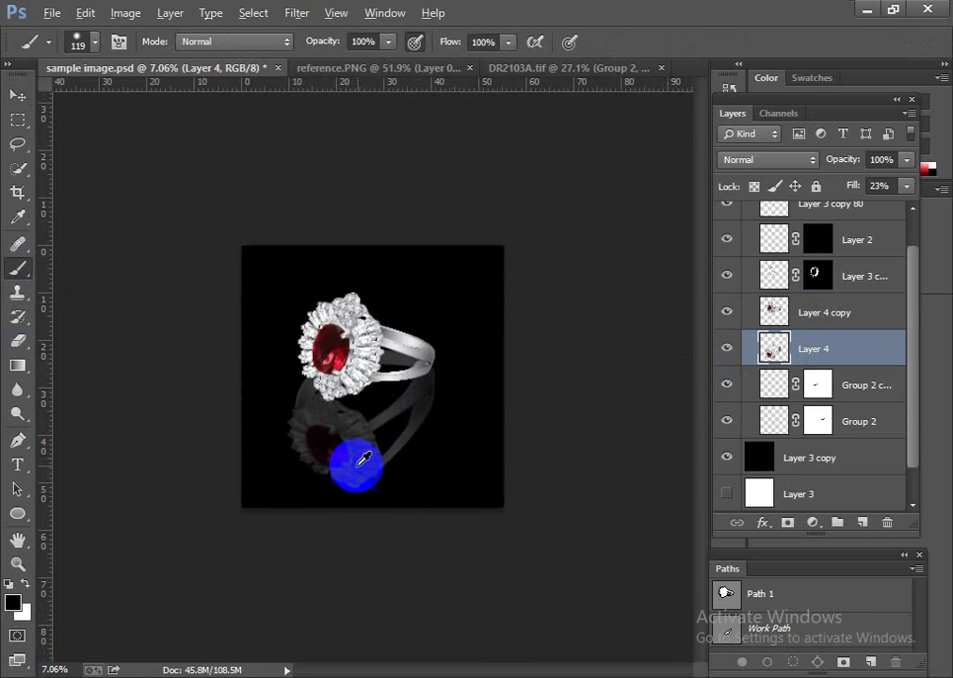
pyautogui.moveTo(320, 42); pyautogui.dragTo(263, 47)
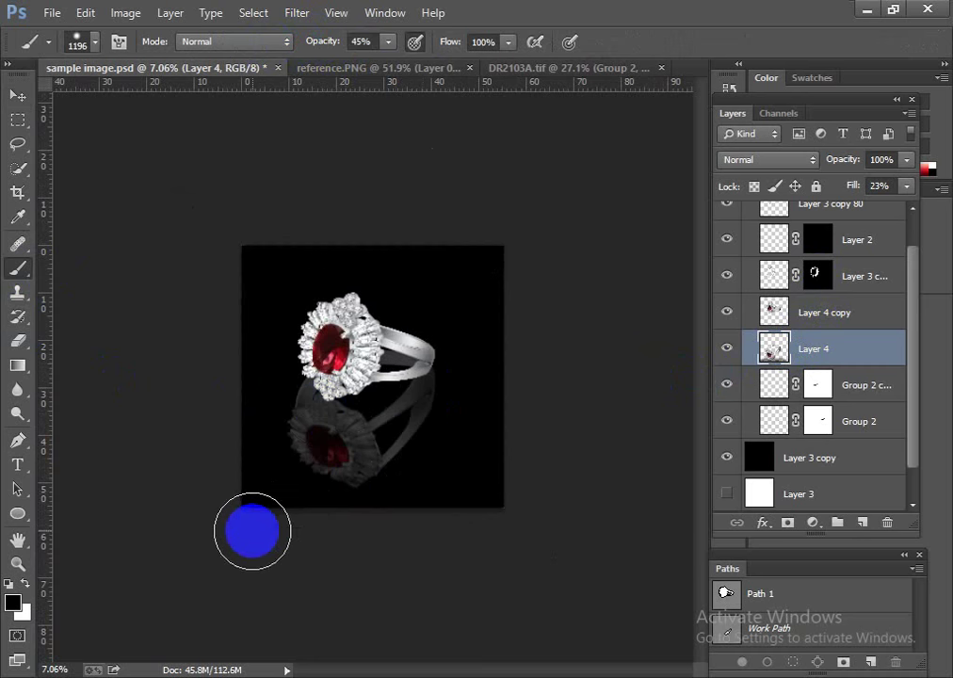
pyautogui.rightClick(383, 468)
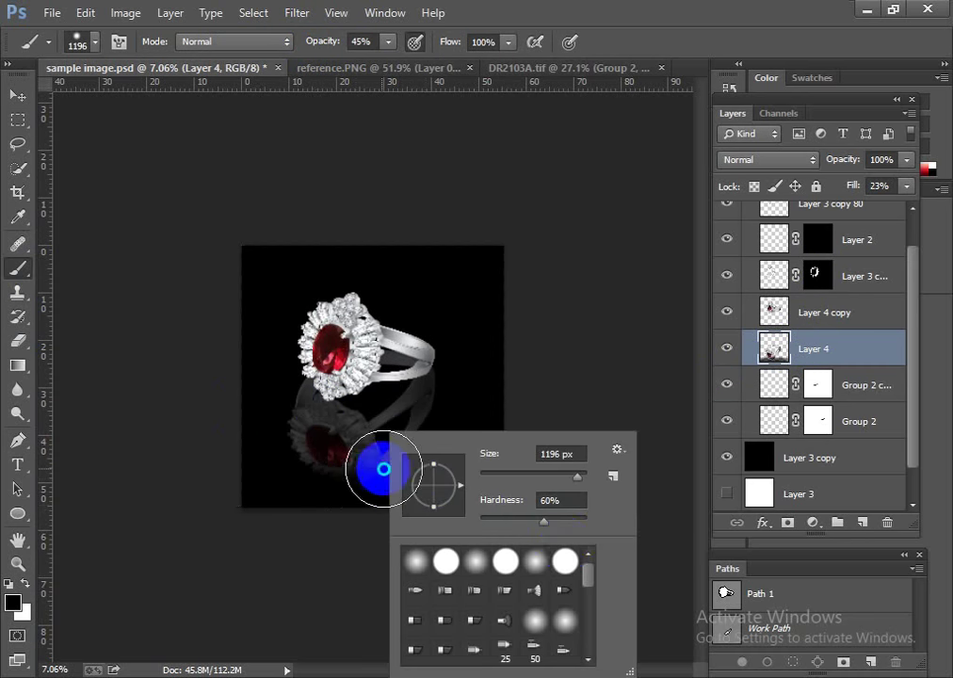
pyautogui.press('Return')
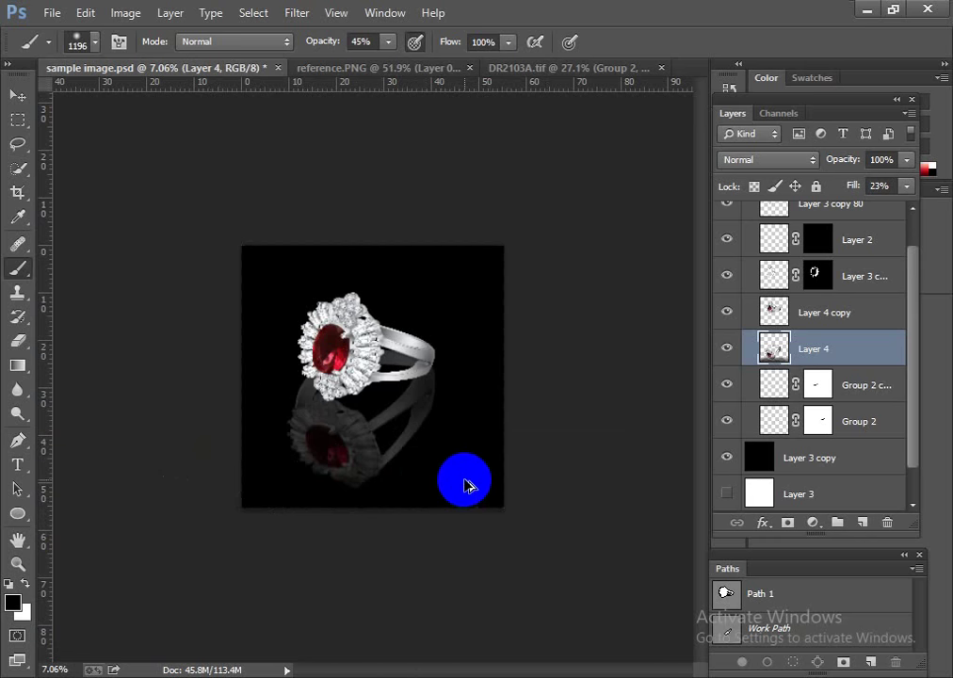
pyautogui.click(212, 522)
pyautogui.moveTo(220, 522)
pyautogui.mouseDown()
pyautogui.moveTo(460, 430)
pyautogui.moveTo(425, 490)
pyautogui.mouseUp()
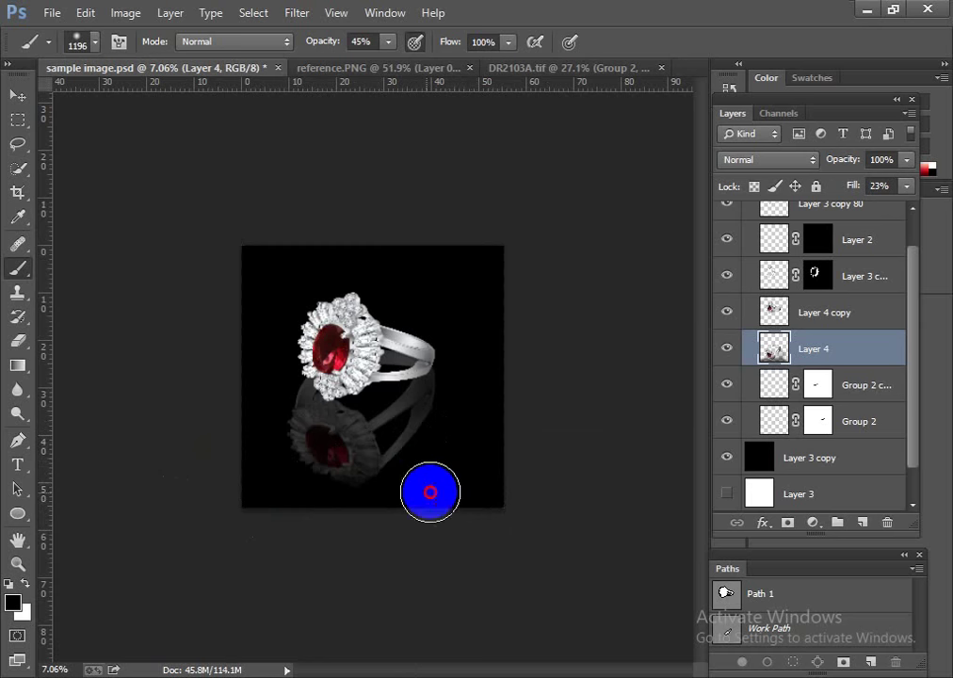
# Save the document as sample image.psd
pyautogui.scroll(-3, 397, 395)
pyautogui.scroll(2, 407, 406)
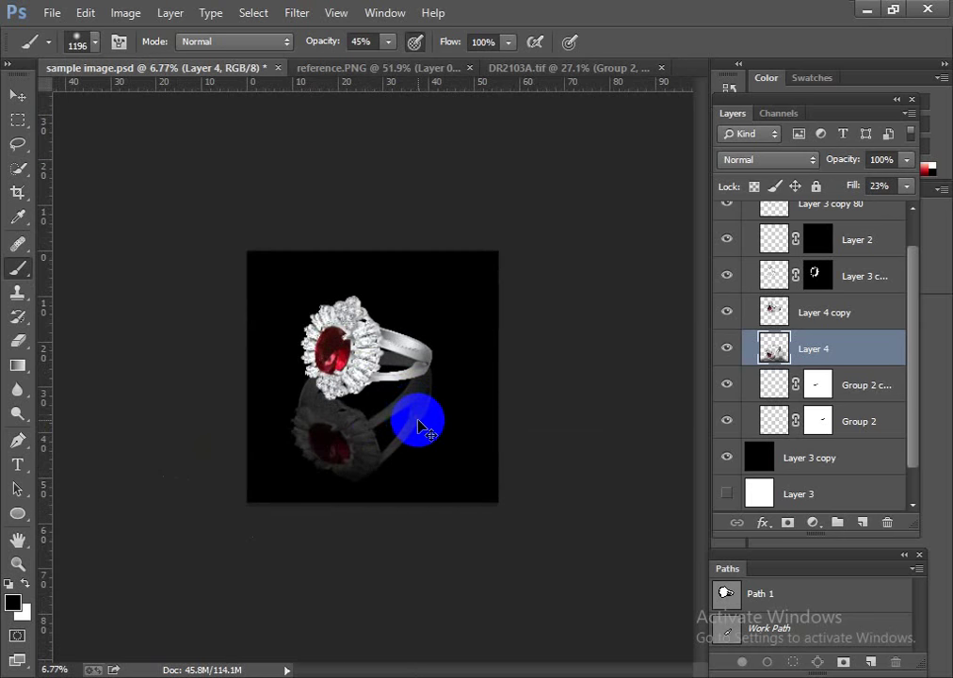
pyautogui.hotkey('ctrl', 's')
pyautogui.scroll(-3, 425, 419)
pyautogui.scroll(4, 434, 419)
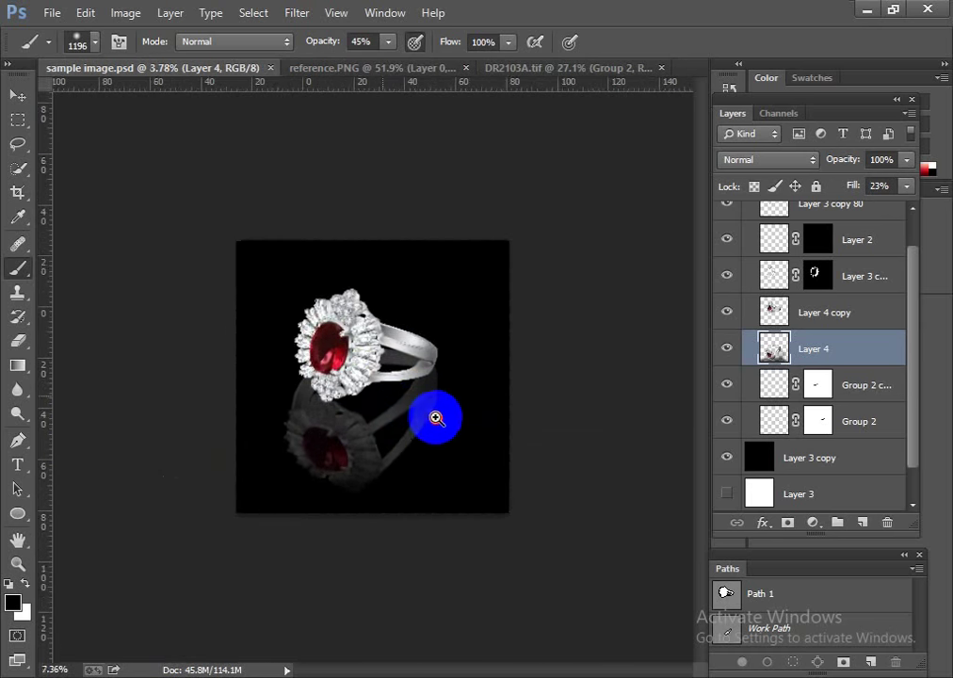
pyautogui.scroll(-1, 712, 486)
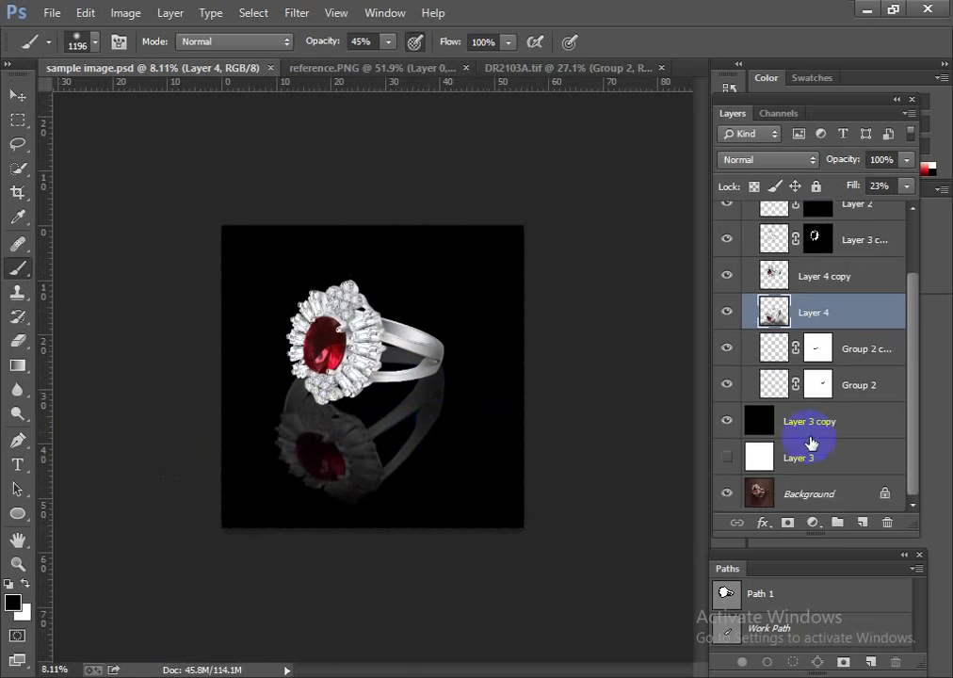
pyautogui.click(724, 494)
pyautogui.keyDown('alt'); pyautogui.click(720, 494); pyautogui.keyUp('alt')
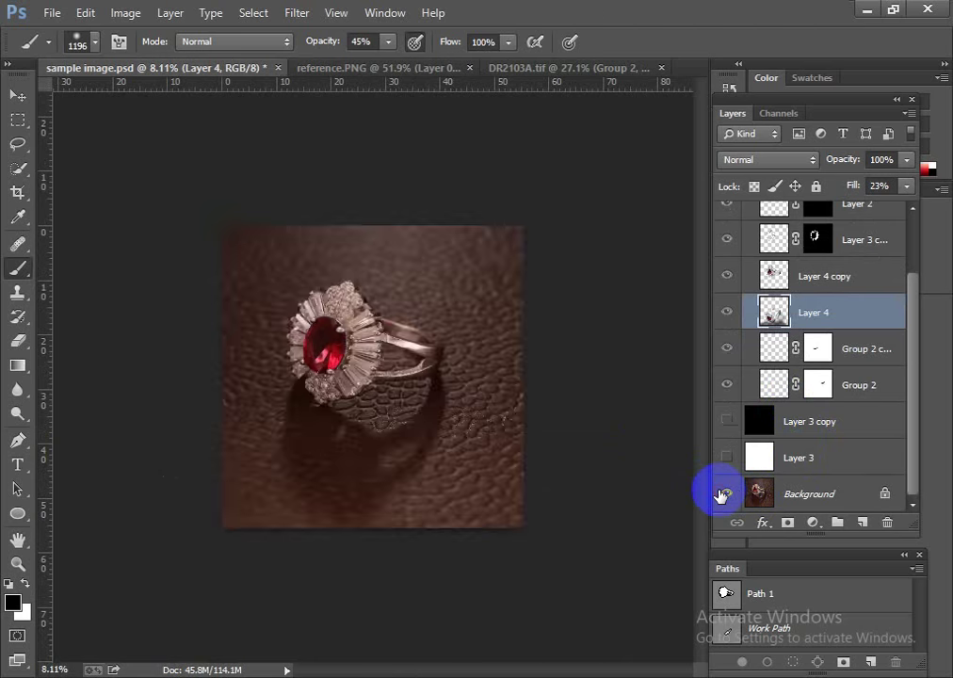
pyautogui.keyDown('alt'); pyautogui.click(720, 494); pyautogui.keyUp('alt')
pyautogui.keyDown('alt'); pyautogui.click(720, 494); pyautogui.keyUp('alt')
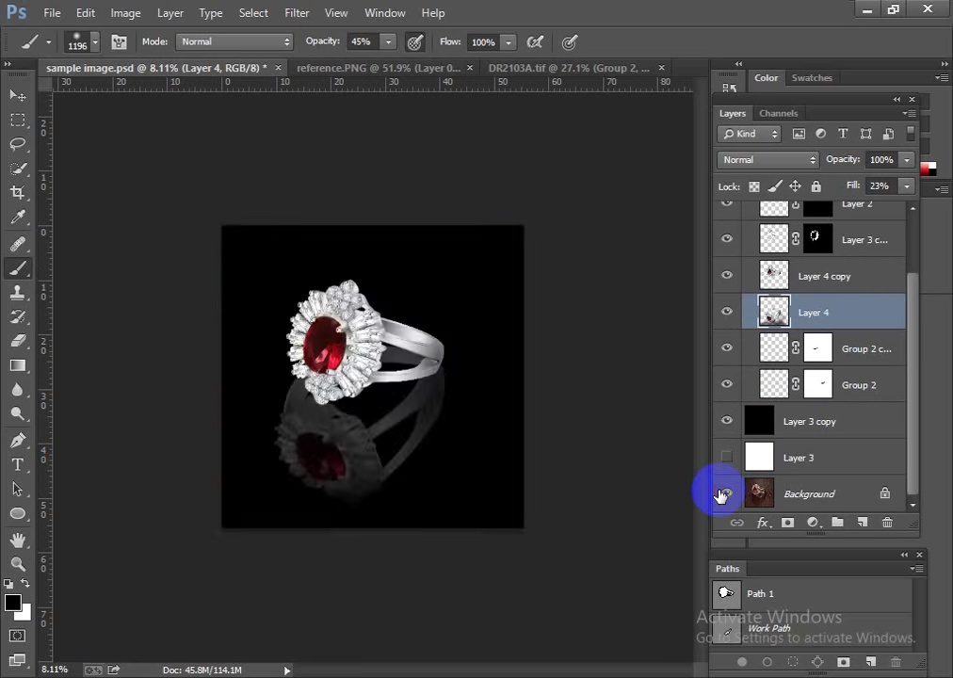
pyautogui.keyDown('alt'); pyautogui.click(720, 494); pyautogui.keyUp('alt')
pyautogui.scroll(5, 403, 400)
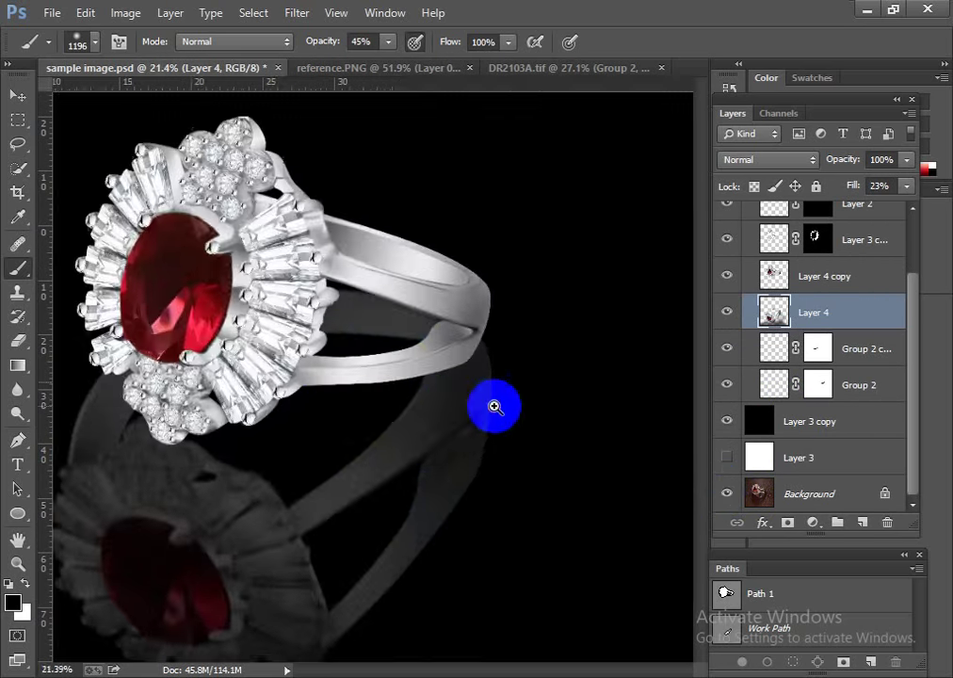
pyautogui.scroll(-8, 494, 404)
pyautogui.scroll(2, 391, 375)
pyautogui.scroll(3, 436, 376)
pyautogui.scroll(1, 423, 348)
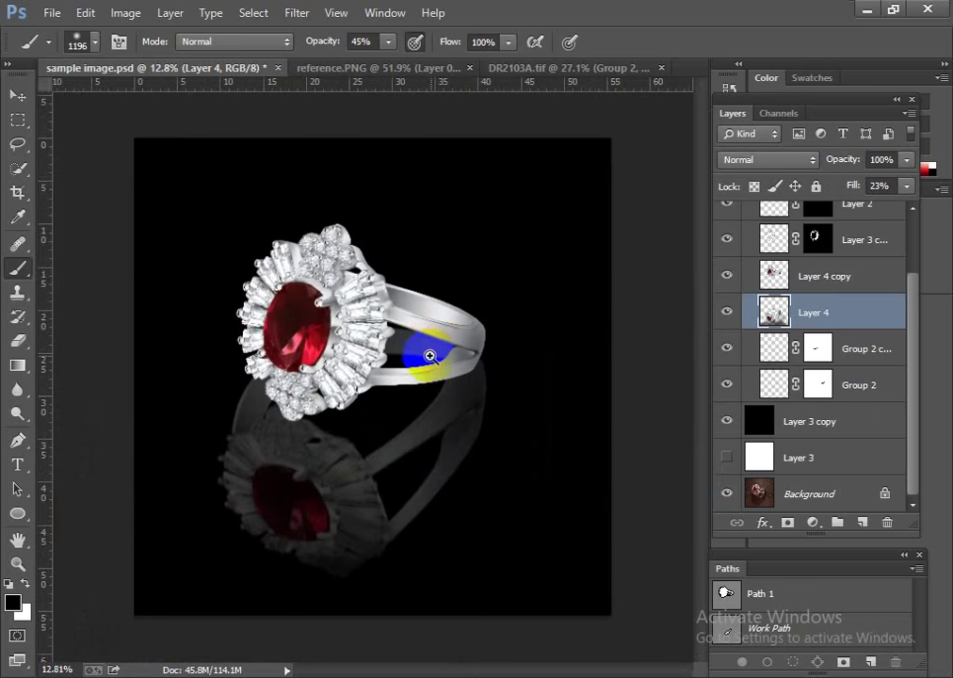
pyautogui.keyDown('alt'); pyautogui.click(726, 493); pyautogui.keyUp('alt')
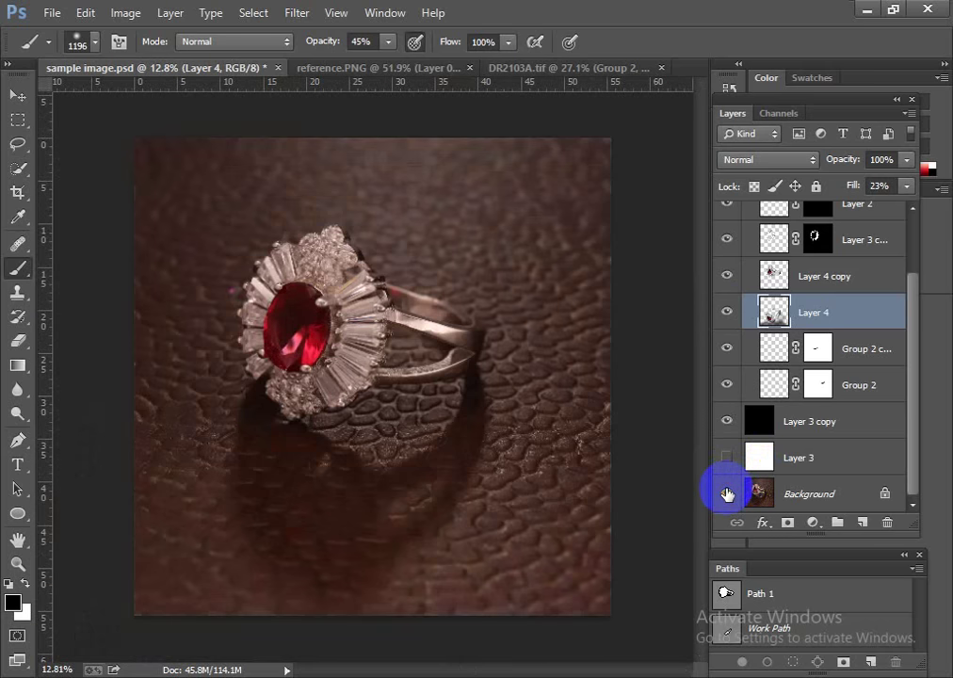
pyautogui.keyDown('alt'); pyautogui.click(726, 493); pyautogui.keyUp('alt')
pyautogui.keyDown('alt'); pyautogui.click(726, 493); pyautogui.keyUp('alt')
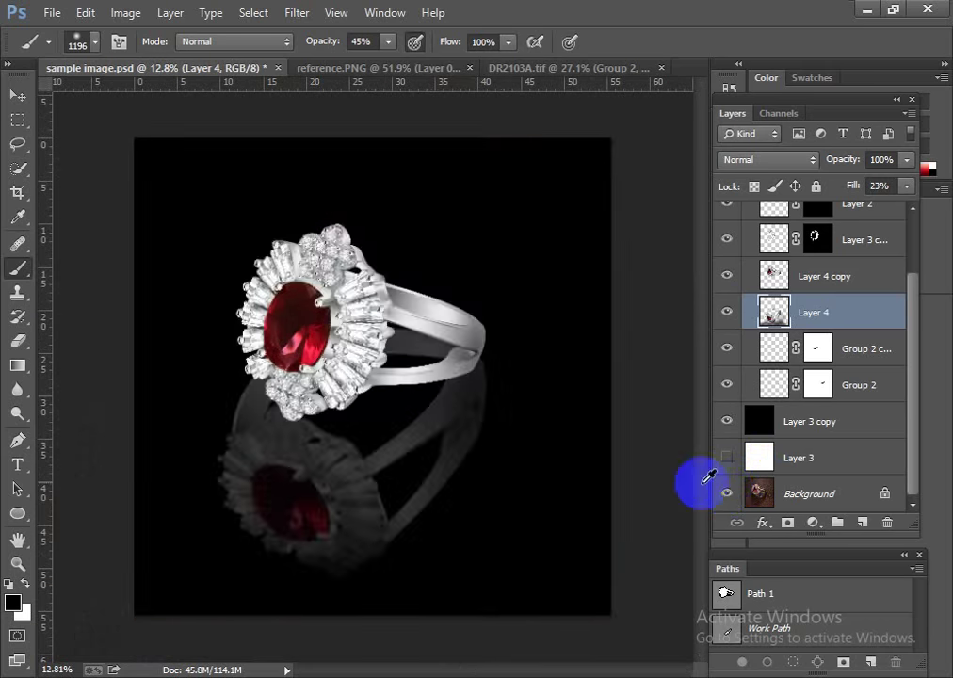
pyautogui.moveTo(517, 495)
pyautogui.mouseDown()
pyautogui.moveTo(414, 377)
pyautogui.moveTo(530, 440)
pyautogui.mouseUp()
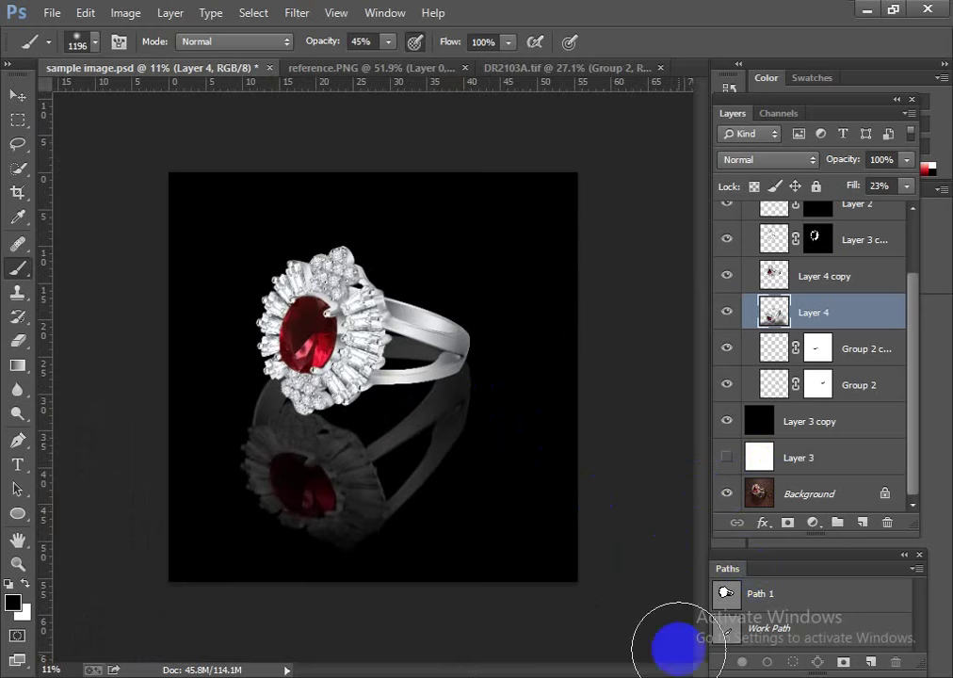